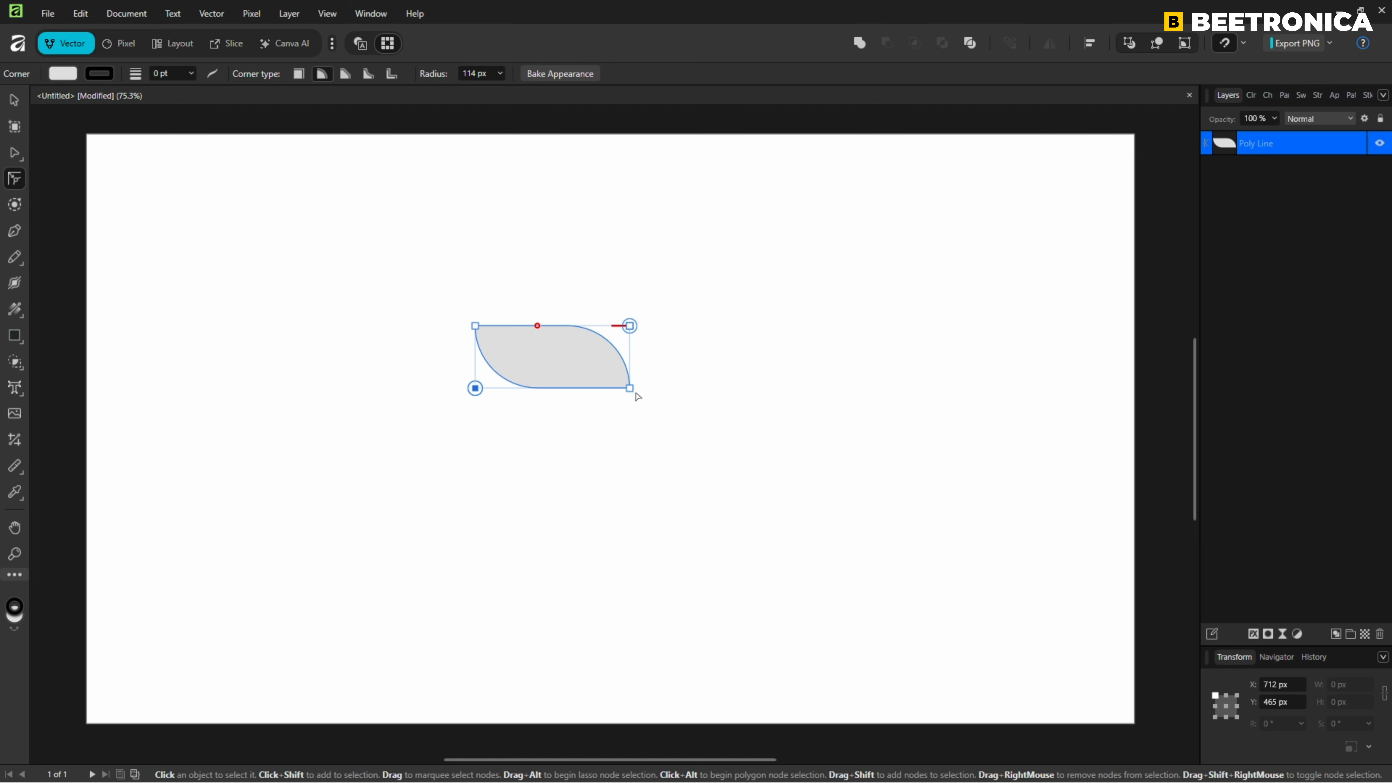
Round the shape's bottom-right corner with an 80 px corner radius.
left_click(630, 389)
left_click_drag(630, 388, 607, 382)
left_click(485, 74)
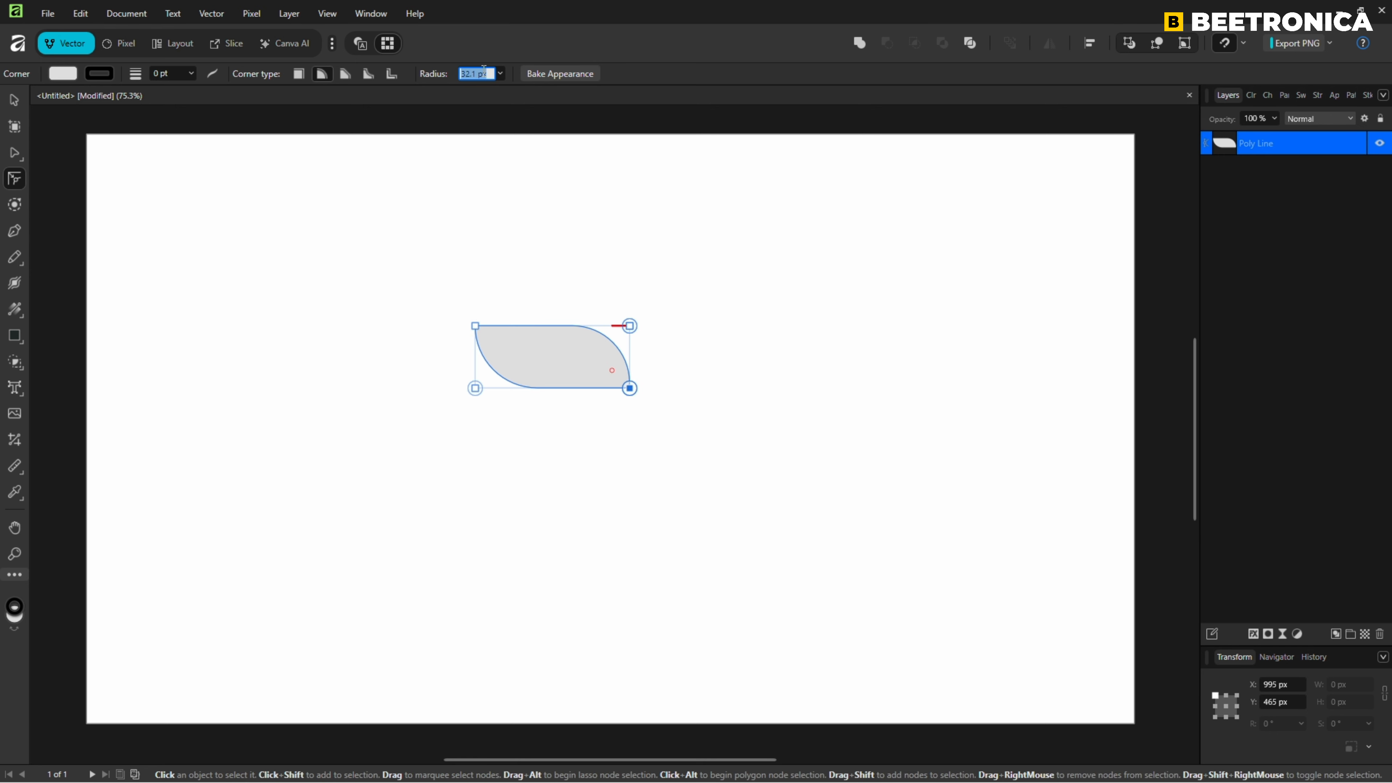
type("80")
key("Return")
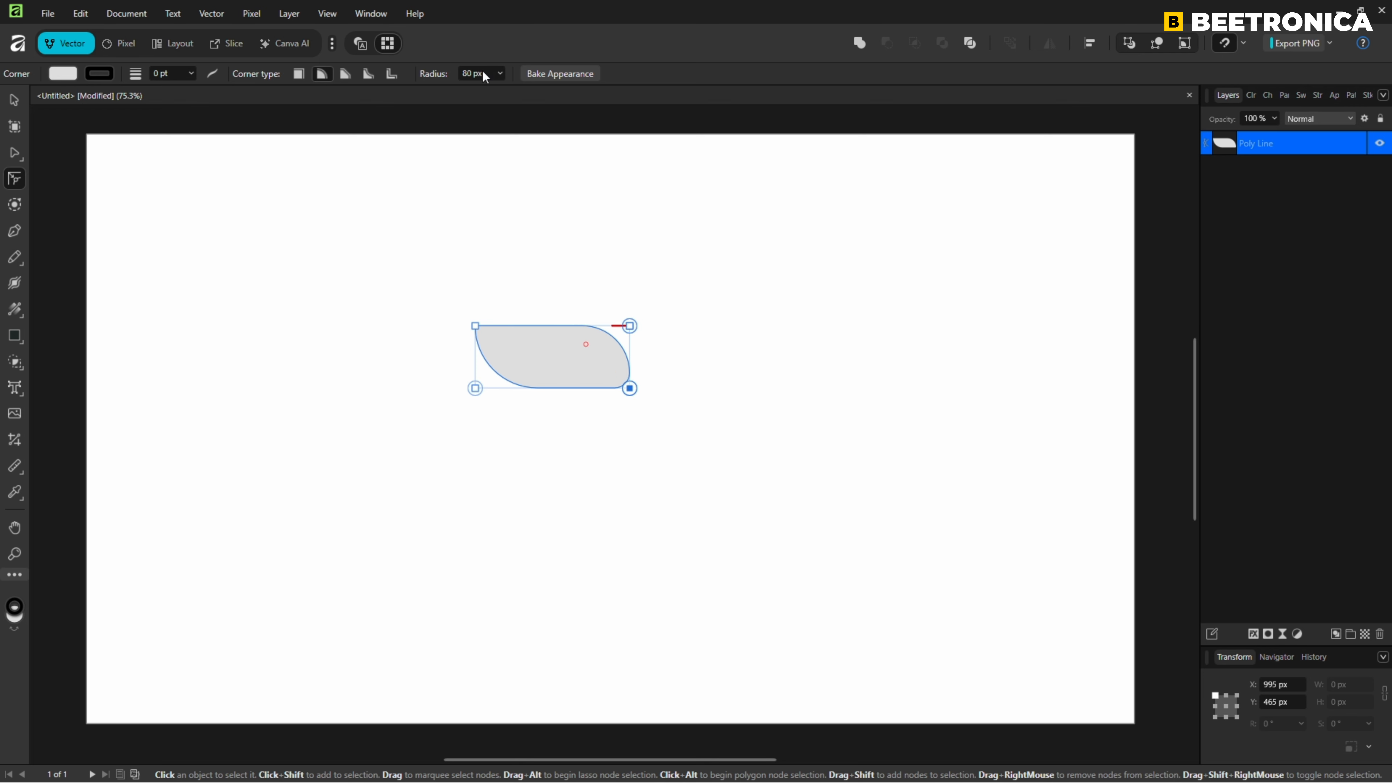
Round the shape's top-left corner with an 80 px corner radius as well.
left_click_drag(475, 326, 512, 350)
left_click(475, 74)
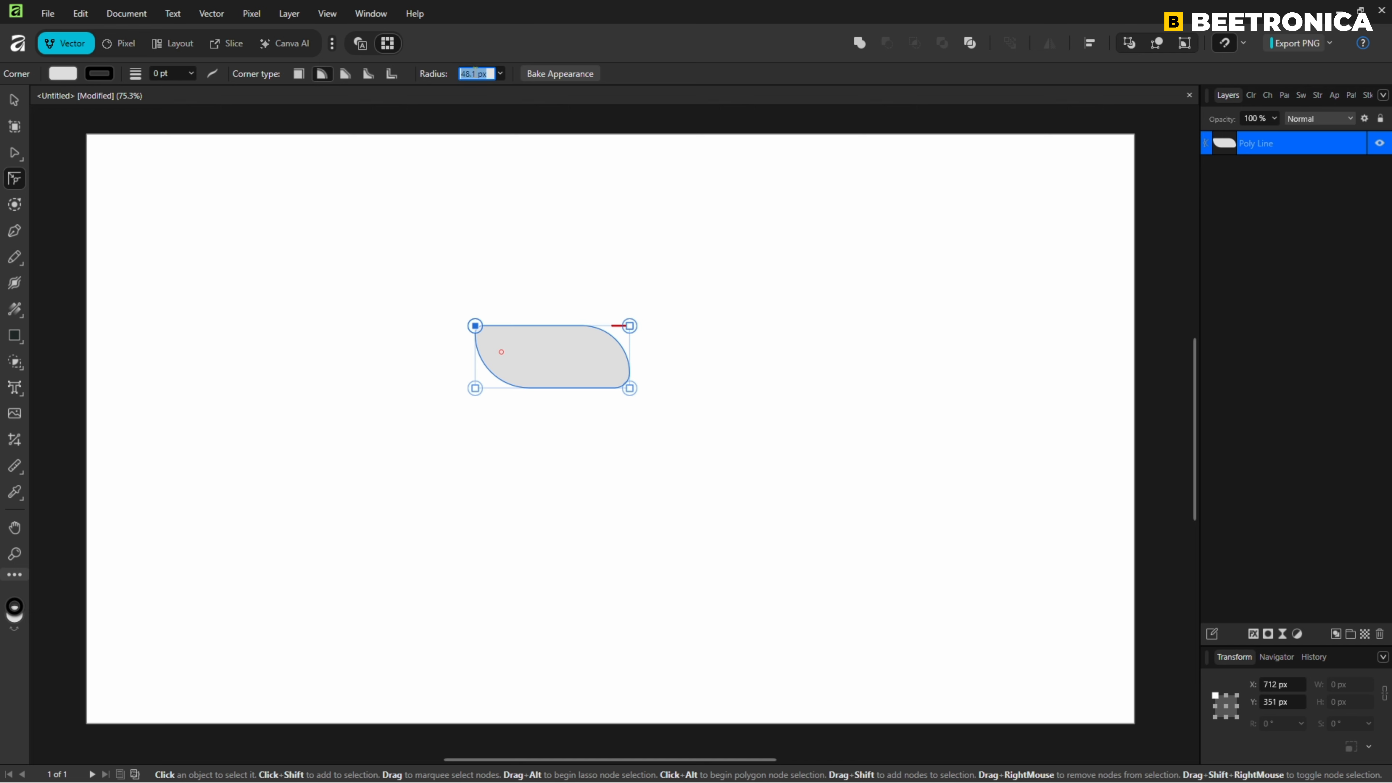
type("80")
key("Return")
Rotate the rounded shape to 60°.
left_click(15, 102)
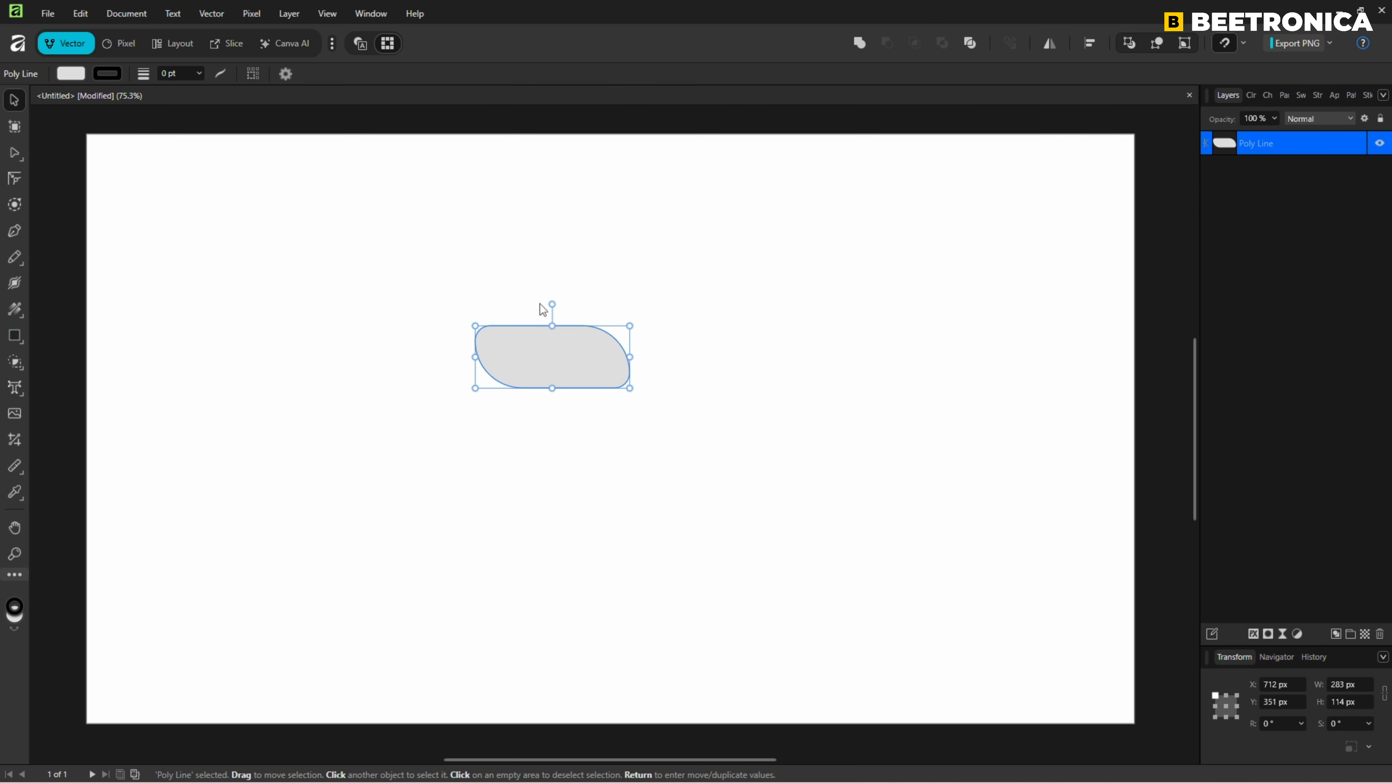
left_click_drag(550, 304, 482, 328)
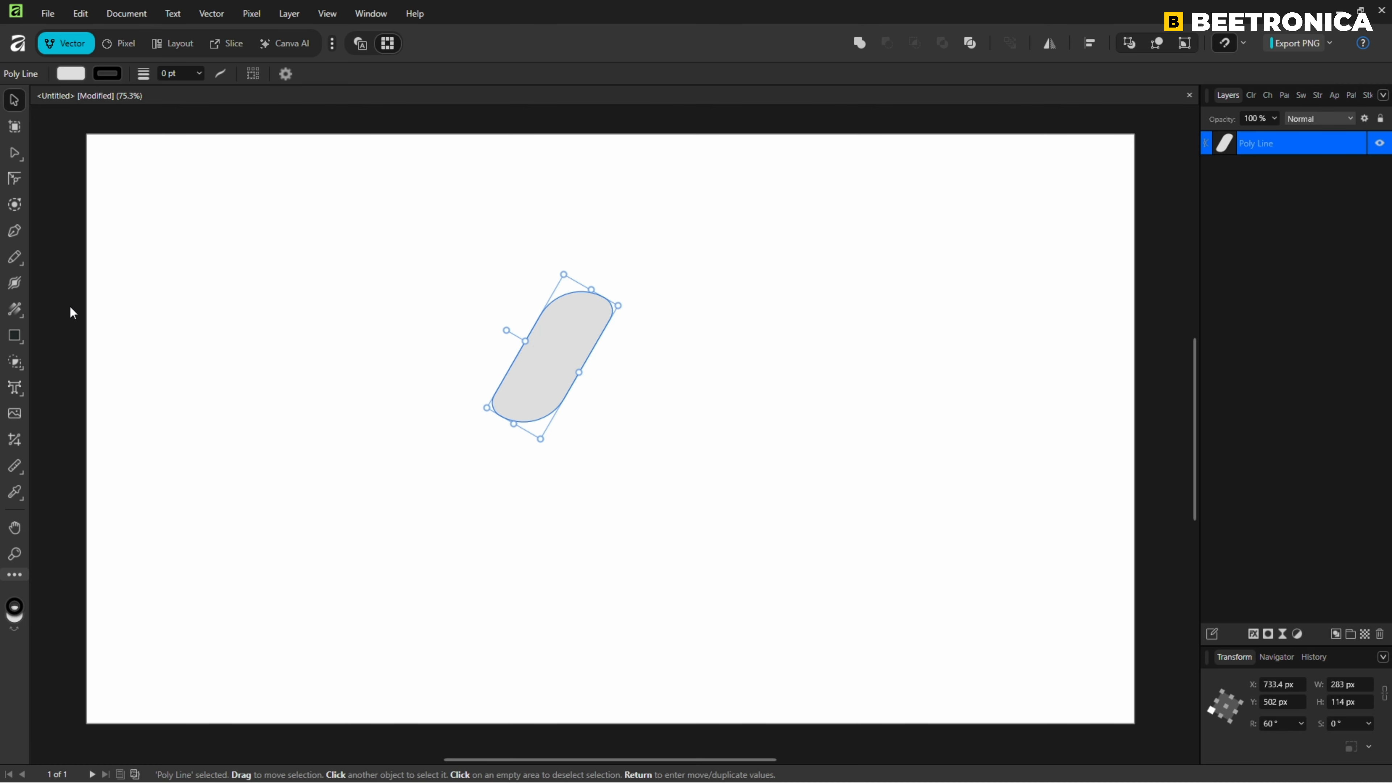
Apply a linear gradient fill running horizontally across the rotated shape.
left_click(20, 319)
left_click(52, 306)
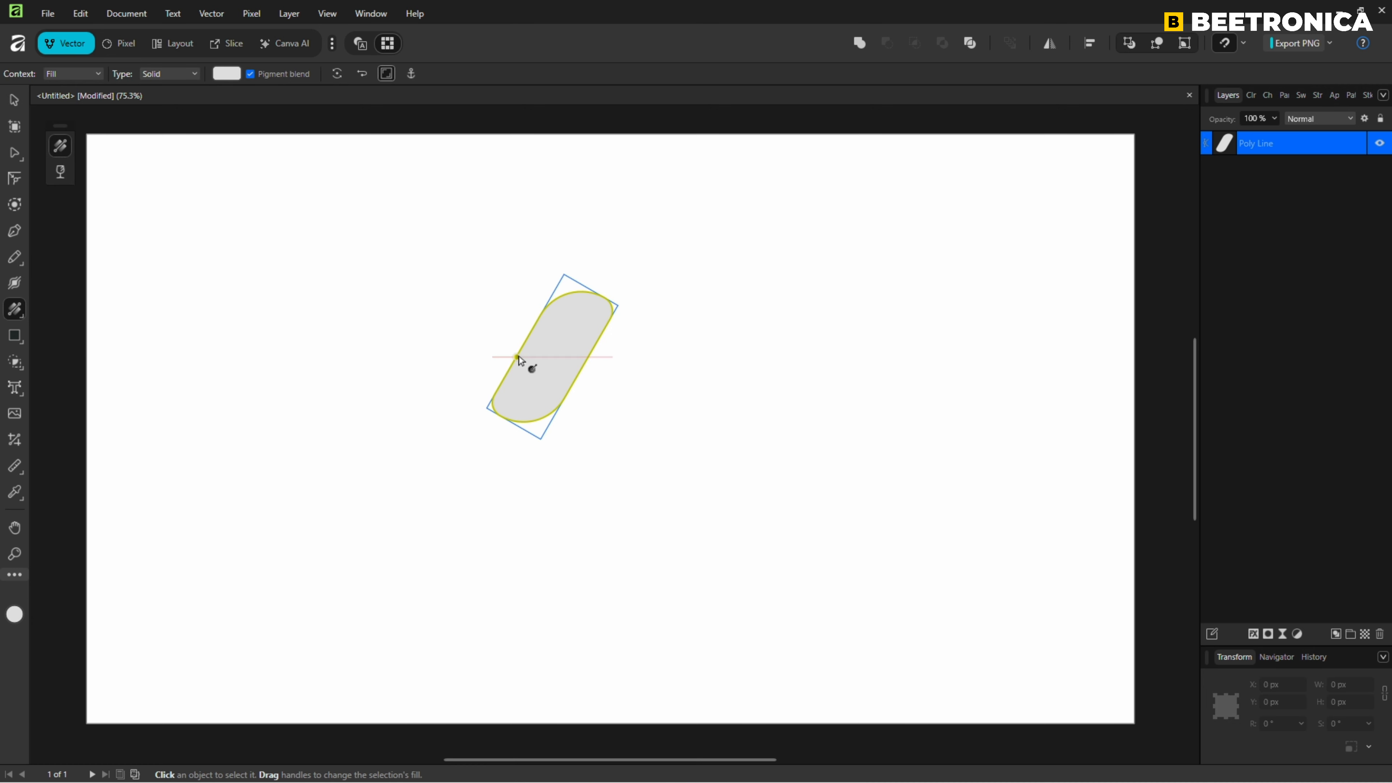
left_click_drag(525, 356, 587, 357)
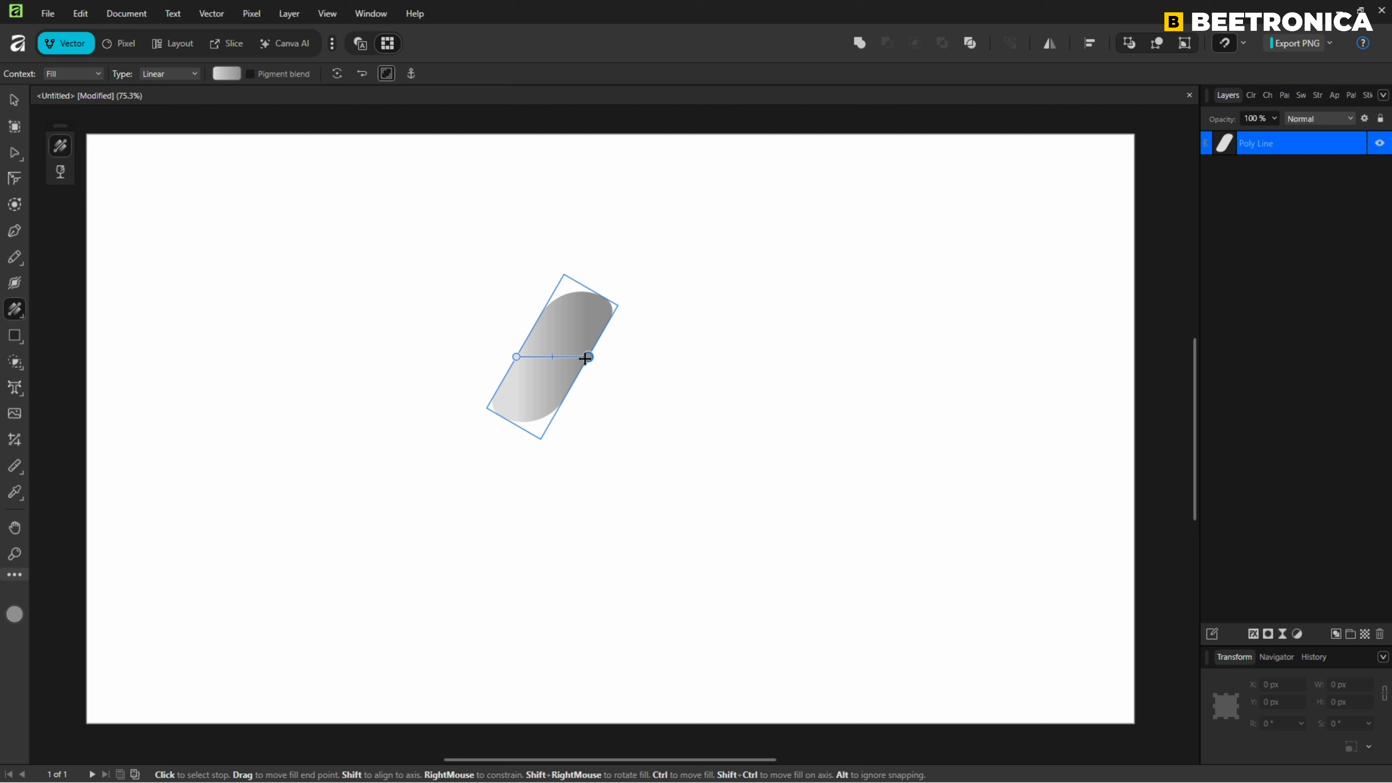
Colour the gradient's start stop orange CF763F and its end stop dark brown 903C00.
left_click(516, 357)
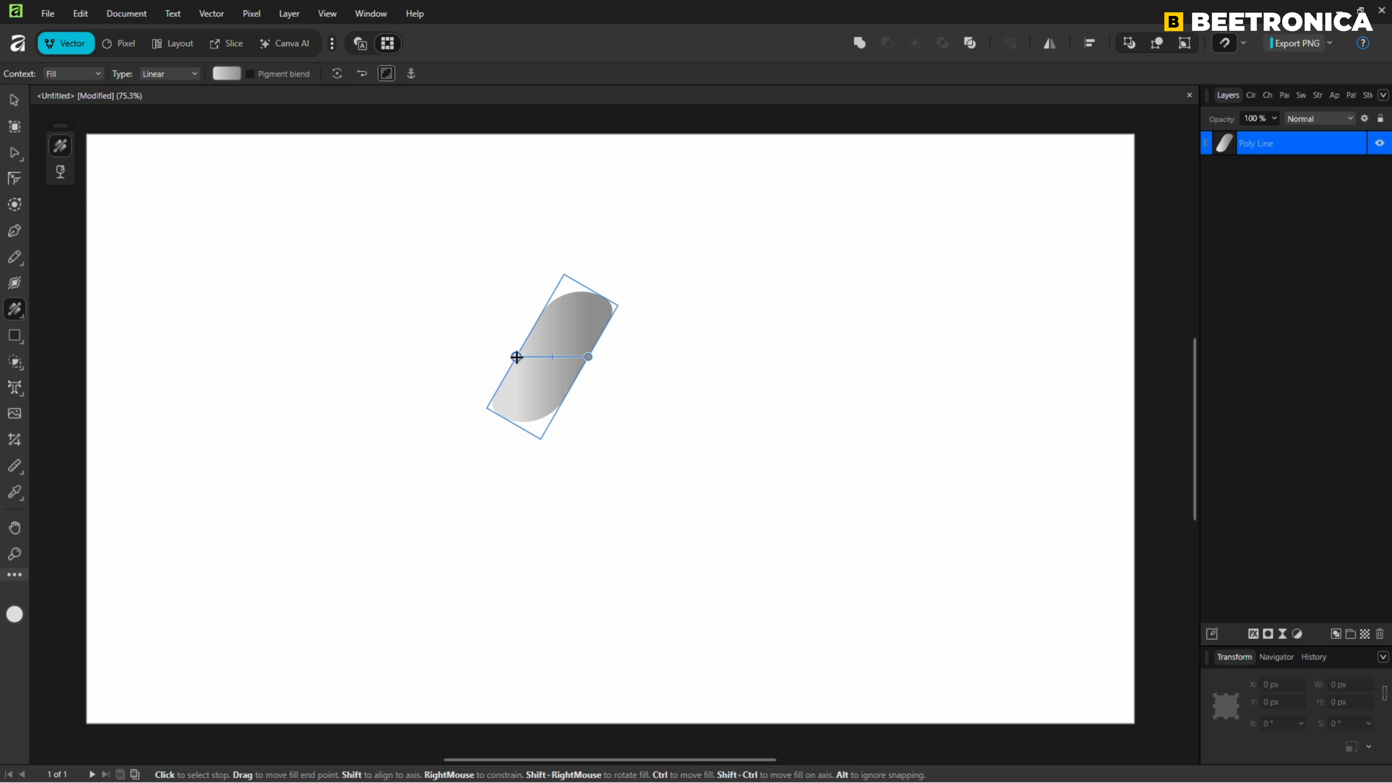
left_click(1252, 94)
mouse_move(1323, 189)
left_mouse_down()
mouse_move(1348, 191)
mouse_move(1345, 207)
mouse_move(1310, 195)
left_mouse_up()
left_click(1304, 195)
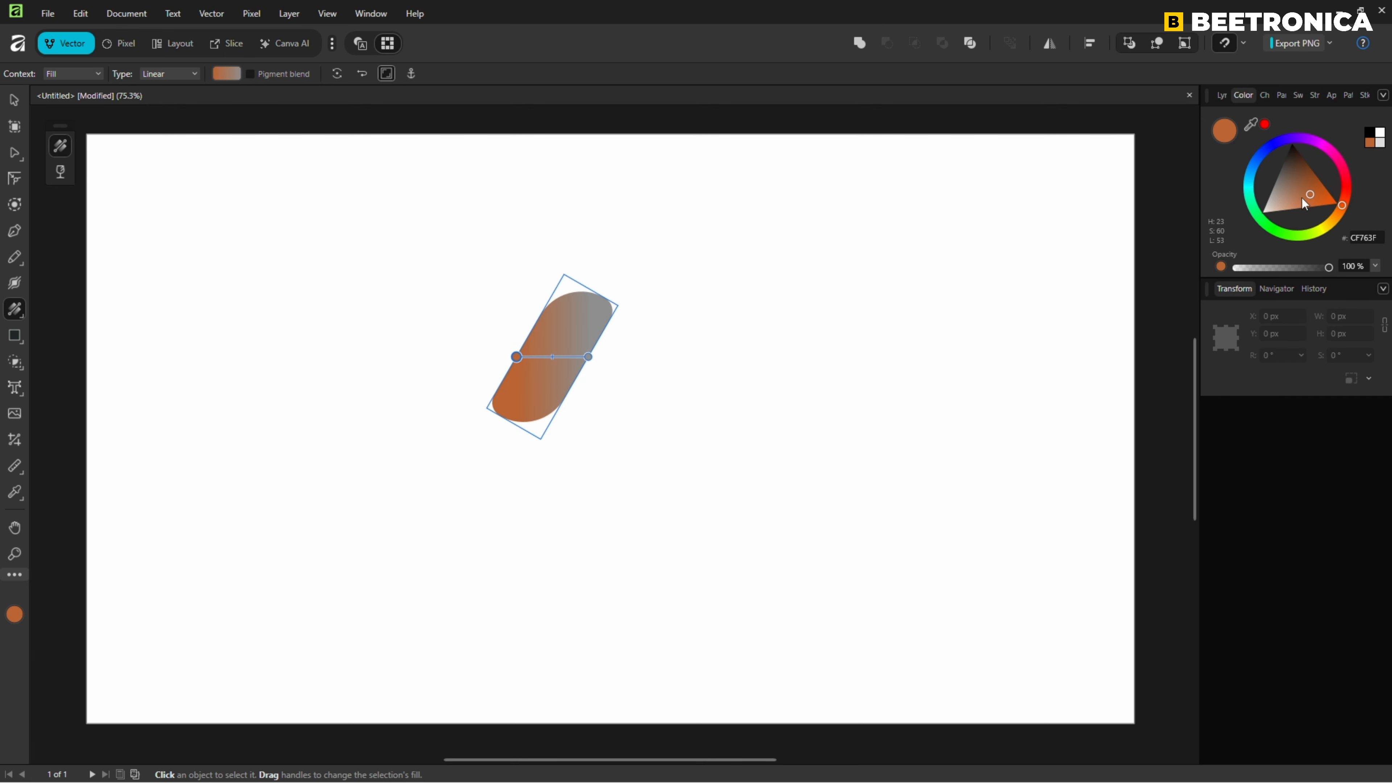
left_click(588, 357)
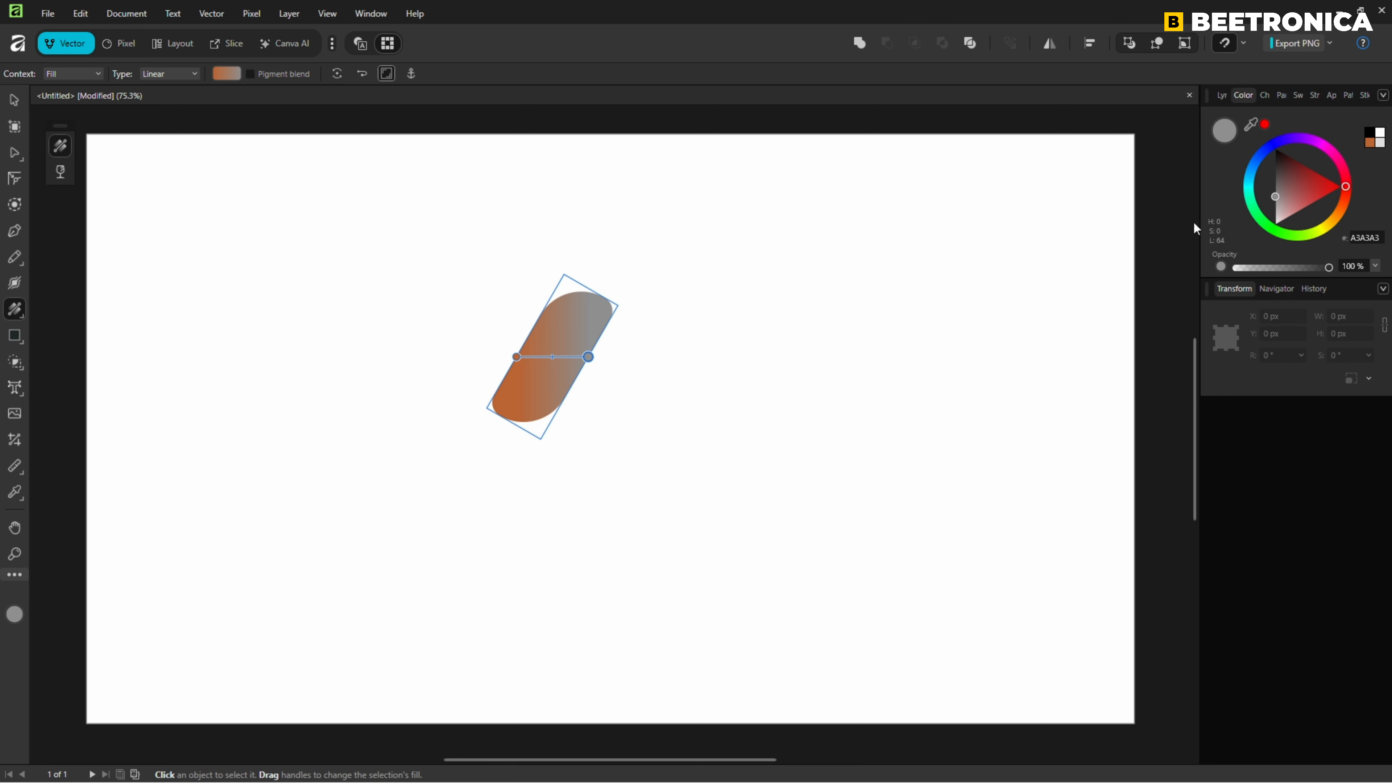
left_click_drag(1345, 195, 1317, 178)
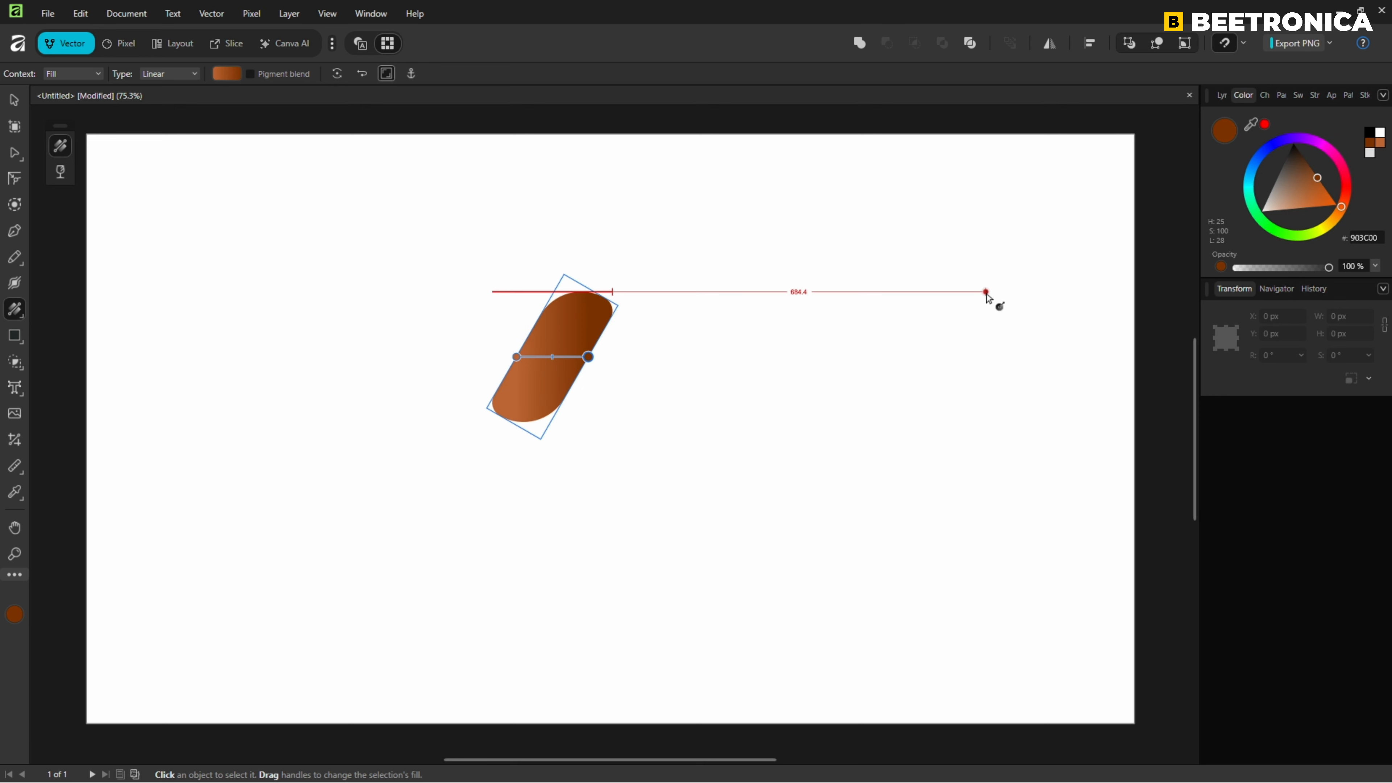
Move the shape to the canvas's left side and duplicate it repeatedly into a rope-like row across the canvas.
left_click(15, 102)
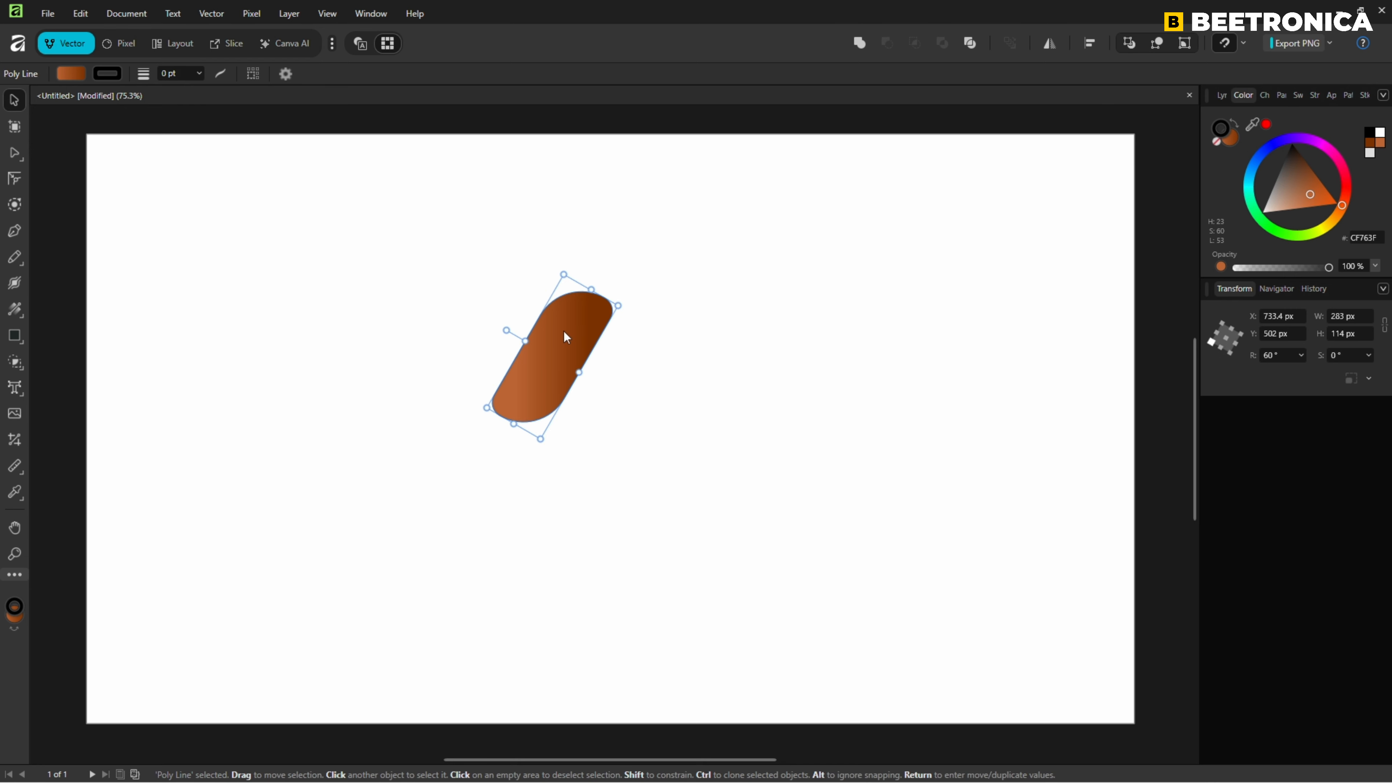
mouse_move(563, 332)
left_mouse_down()
mouse_move(485, 359)
mouse_move(333, 371)
mouse_move(177, 438)
mouse_move(178, 417)
mouse_move(241, 425)
left_mouse_up()
key("ctrl+j")
key("ctrl+j")
key("ctrl+j")
key("ctrl+j")
key("ctrl+j")
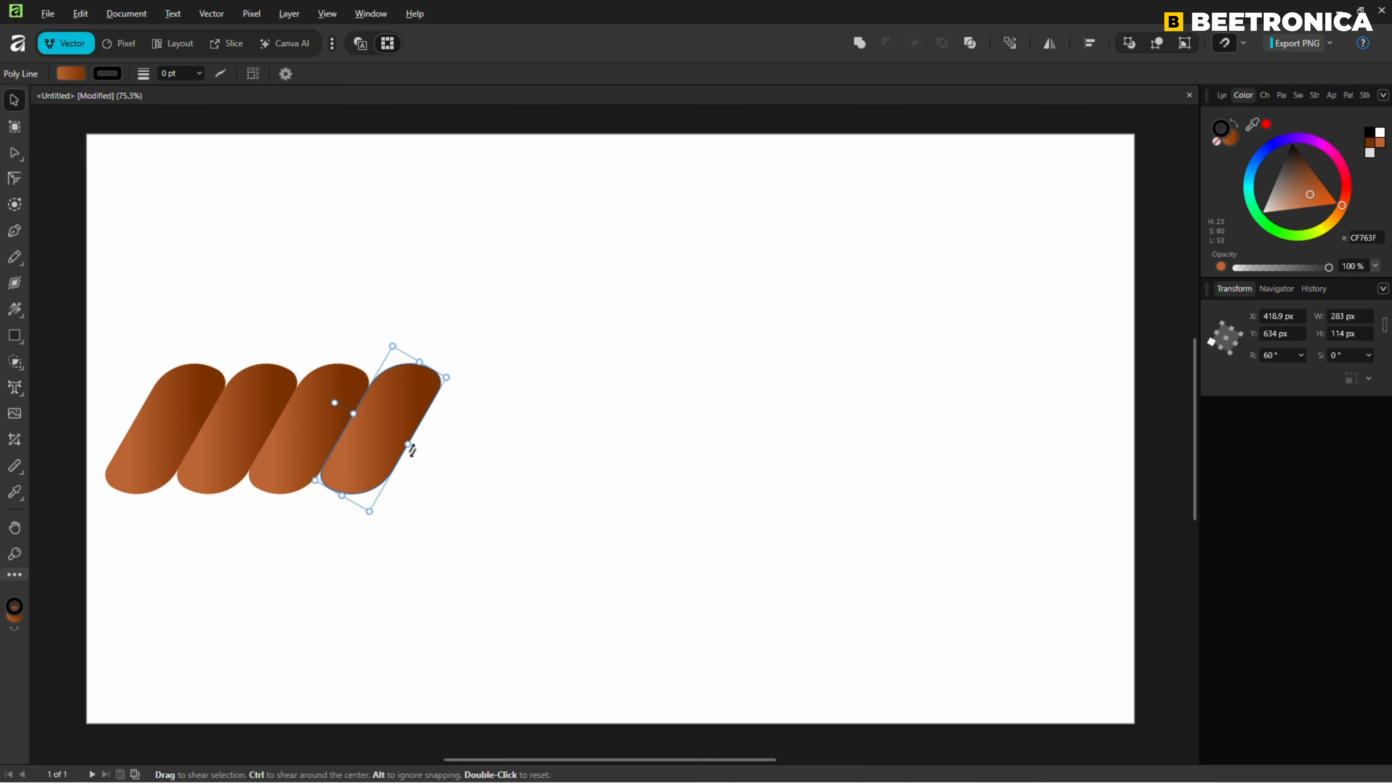
key("ctrl+j")
key("ctrl+j")
key("ctrl+j")
key("ctrl+j")
key("ctrl+j")
key("ctrl+j")
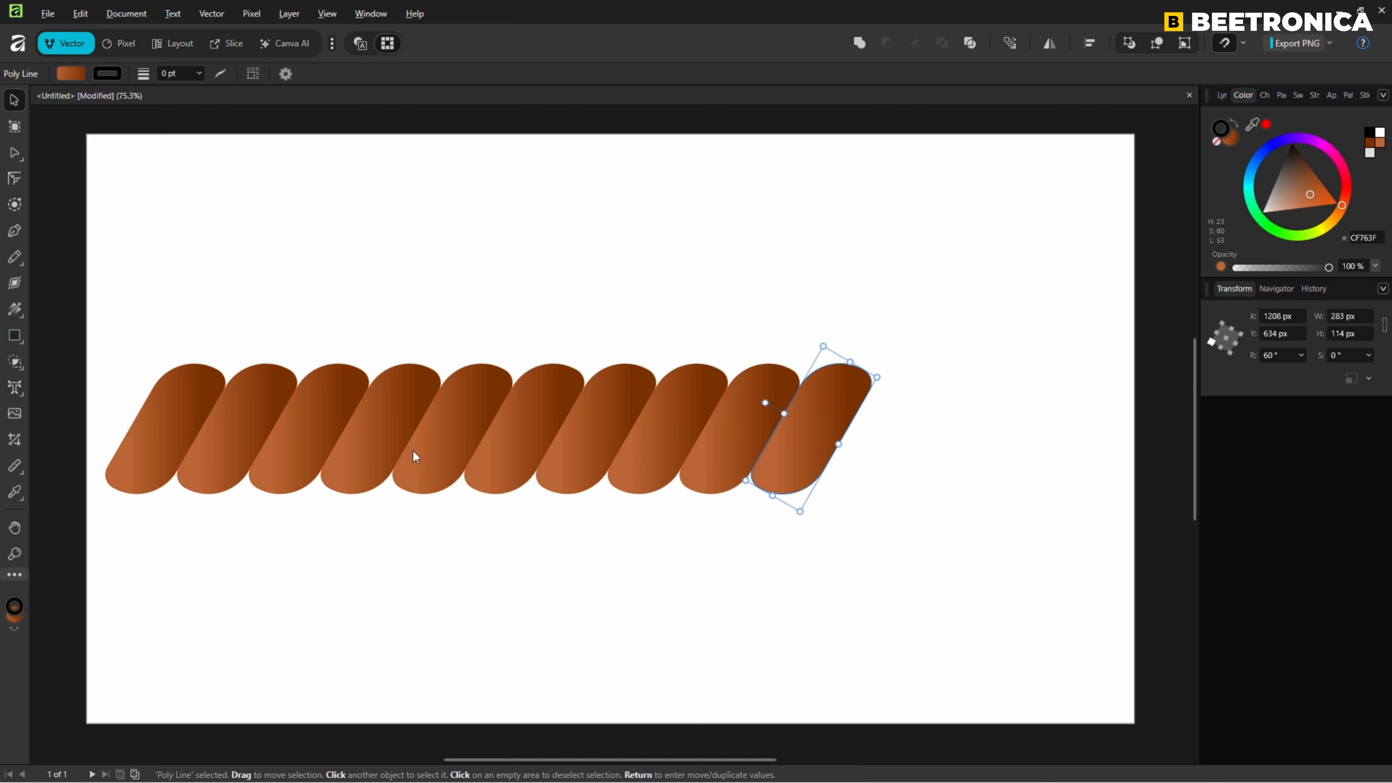
key("ctrl+j")
key("ctrl+j")
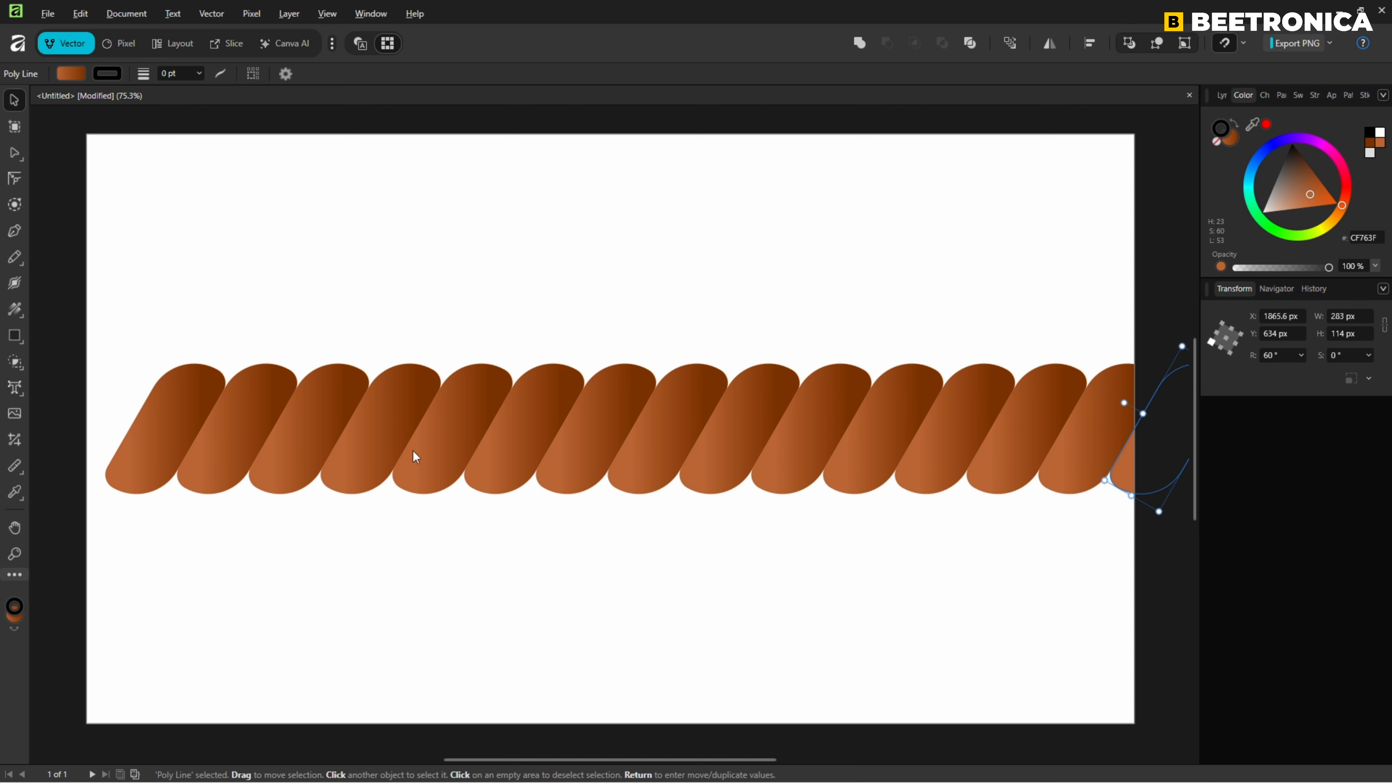
Select all rope segments, shift them left to fill the canvas width, and group them.
key("ctrl+a")
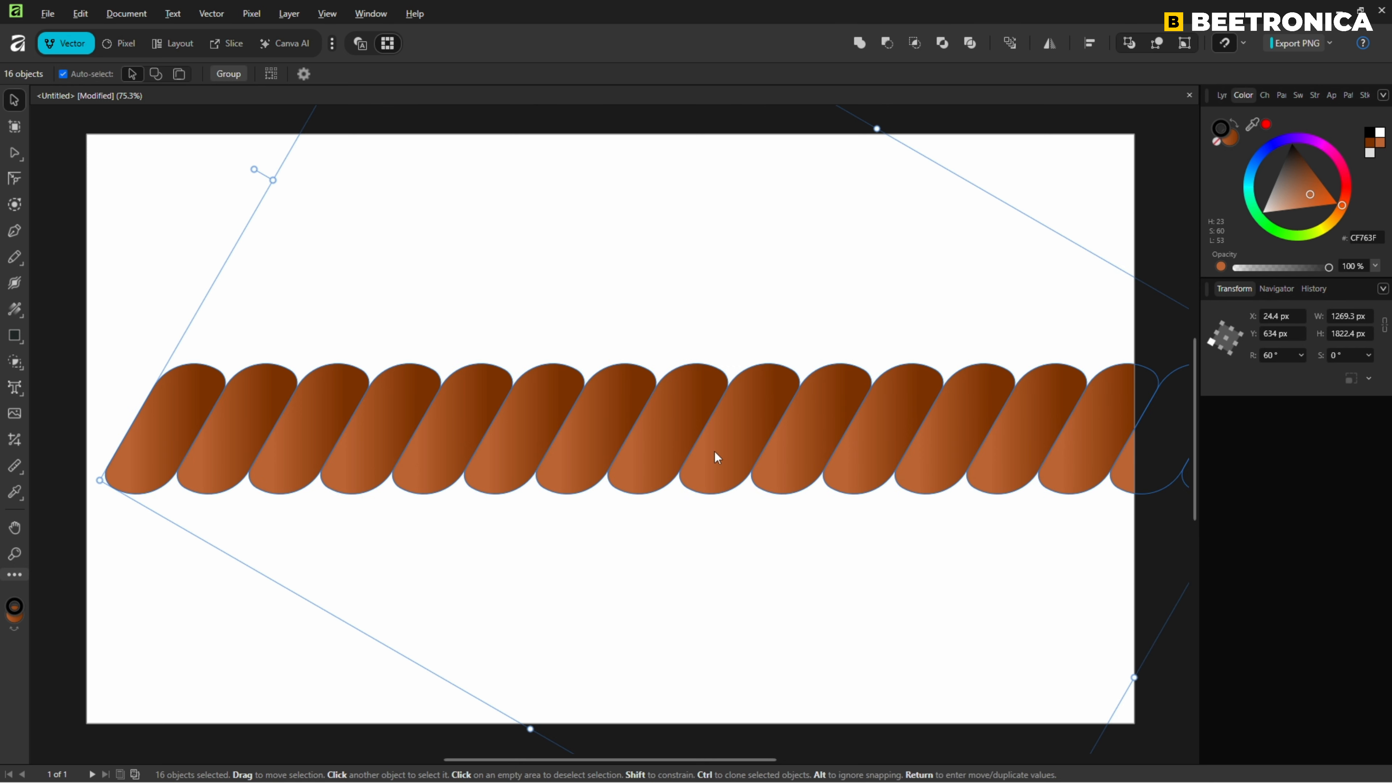
left_click_drag(751, 452, 655, 452)
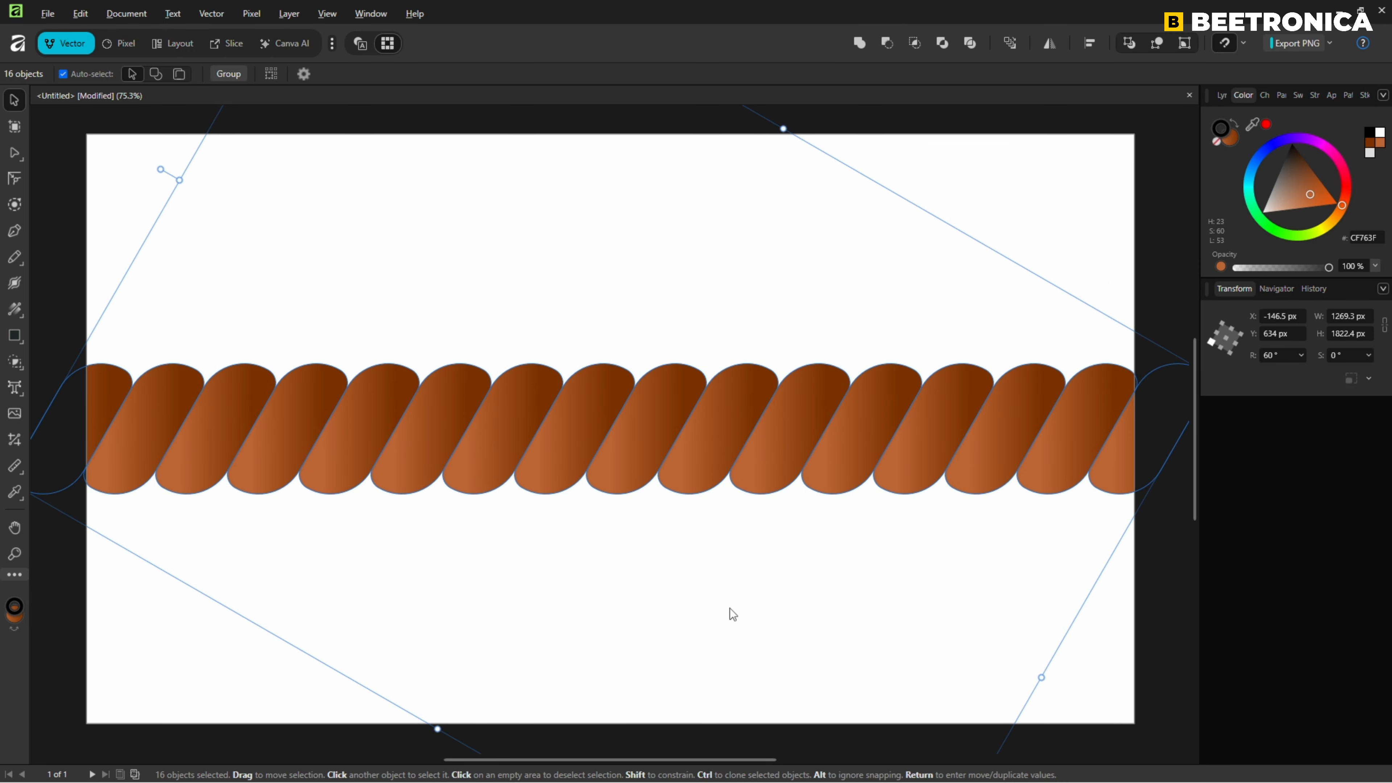
left_click(230, 74)
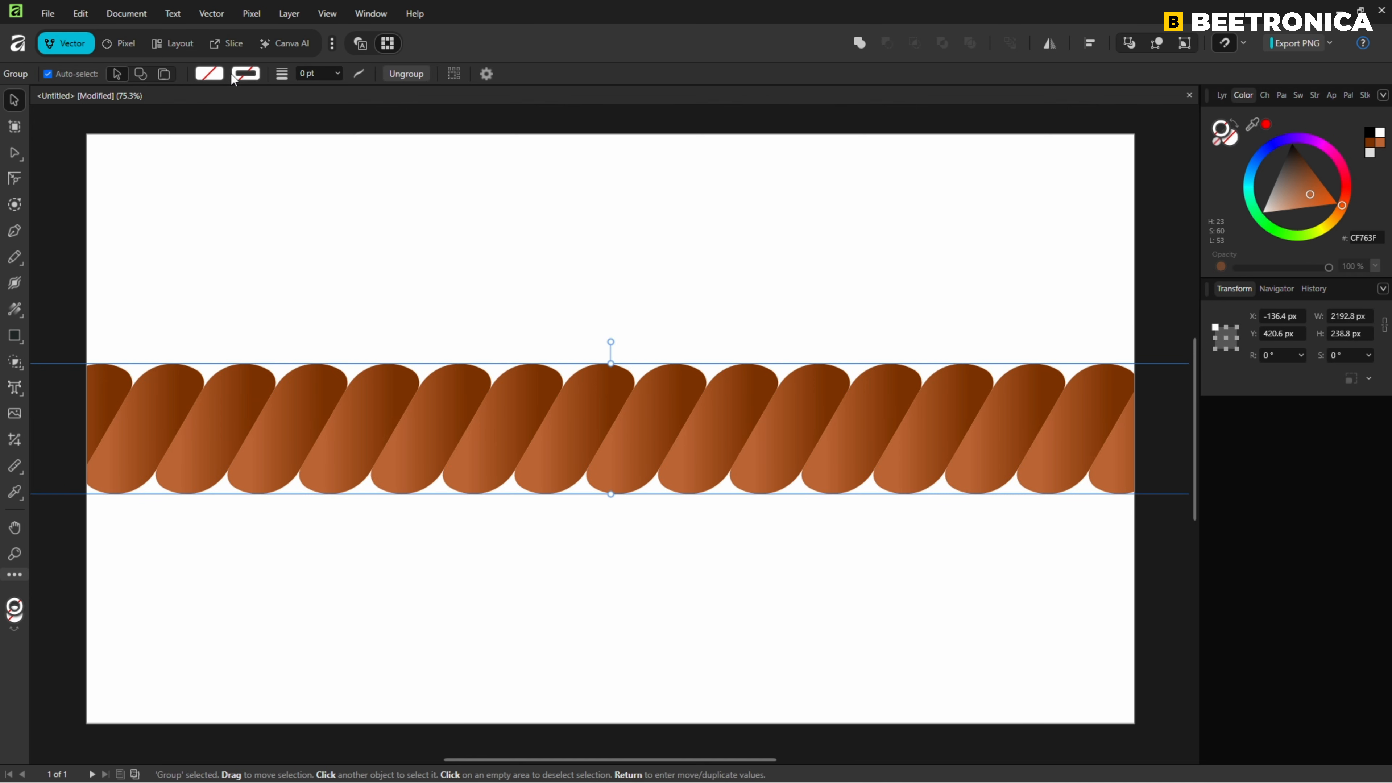
left_click(796, 231)
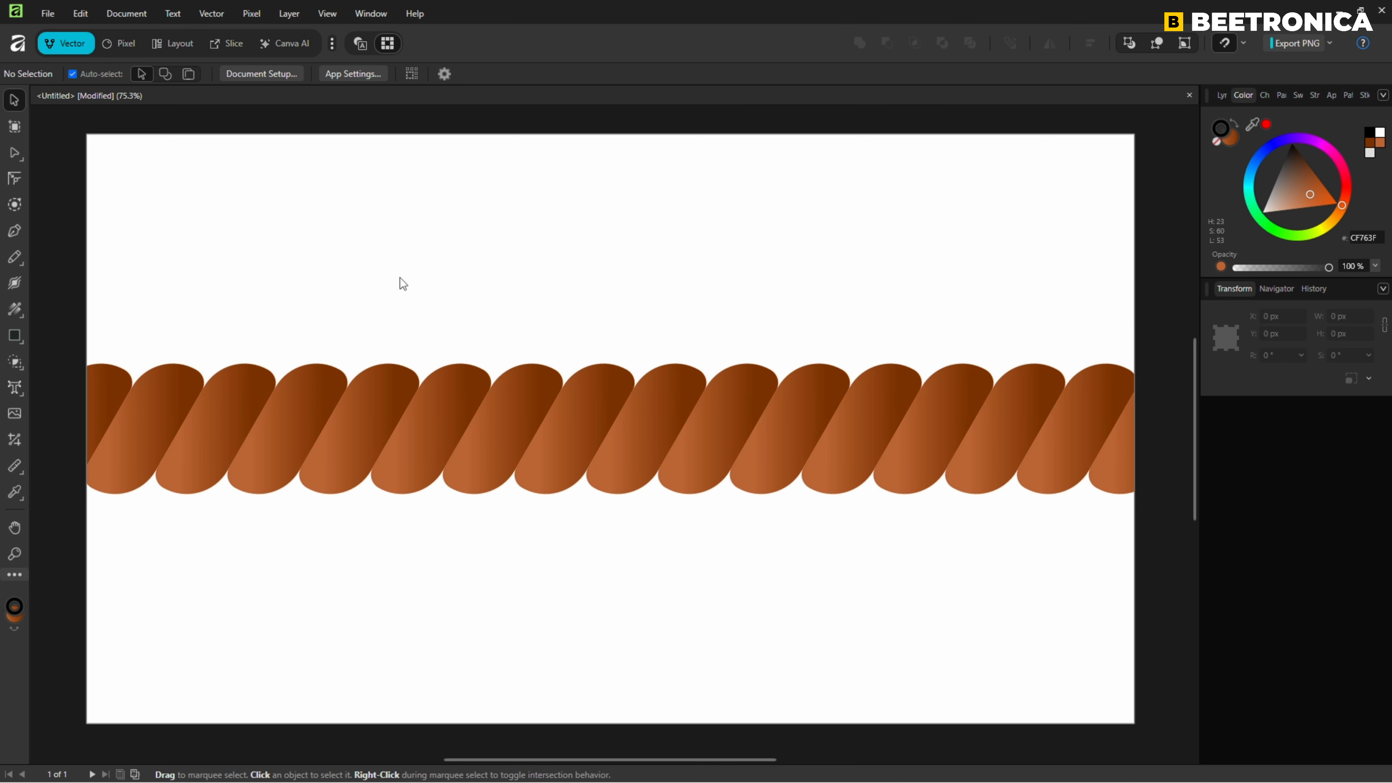
Draw a rectangle covering the whole 1920 × 1080 px canvas.
left_click(15, 337)
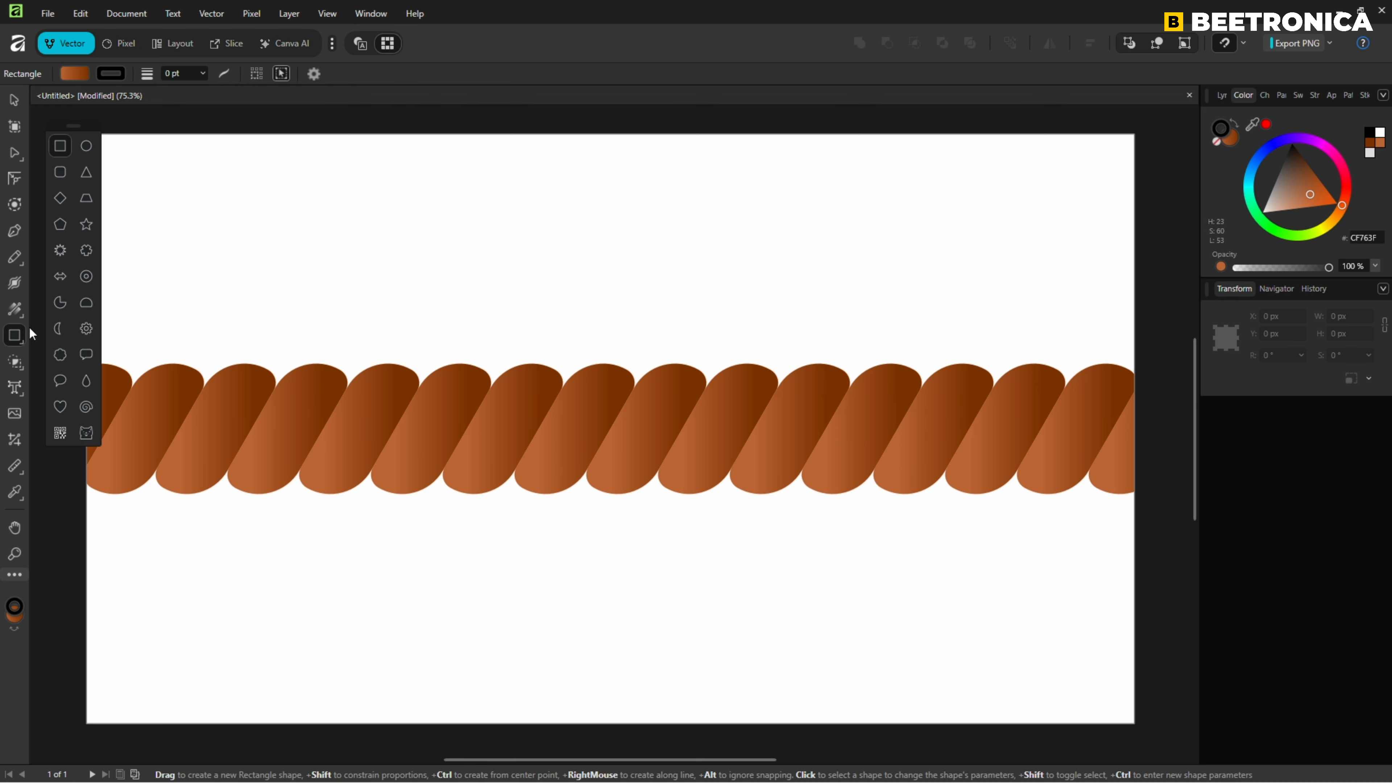
left_click_drag(86, 133, 78, 237)
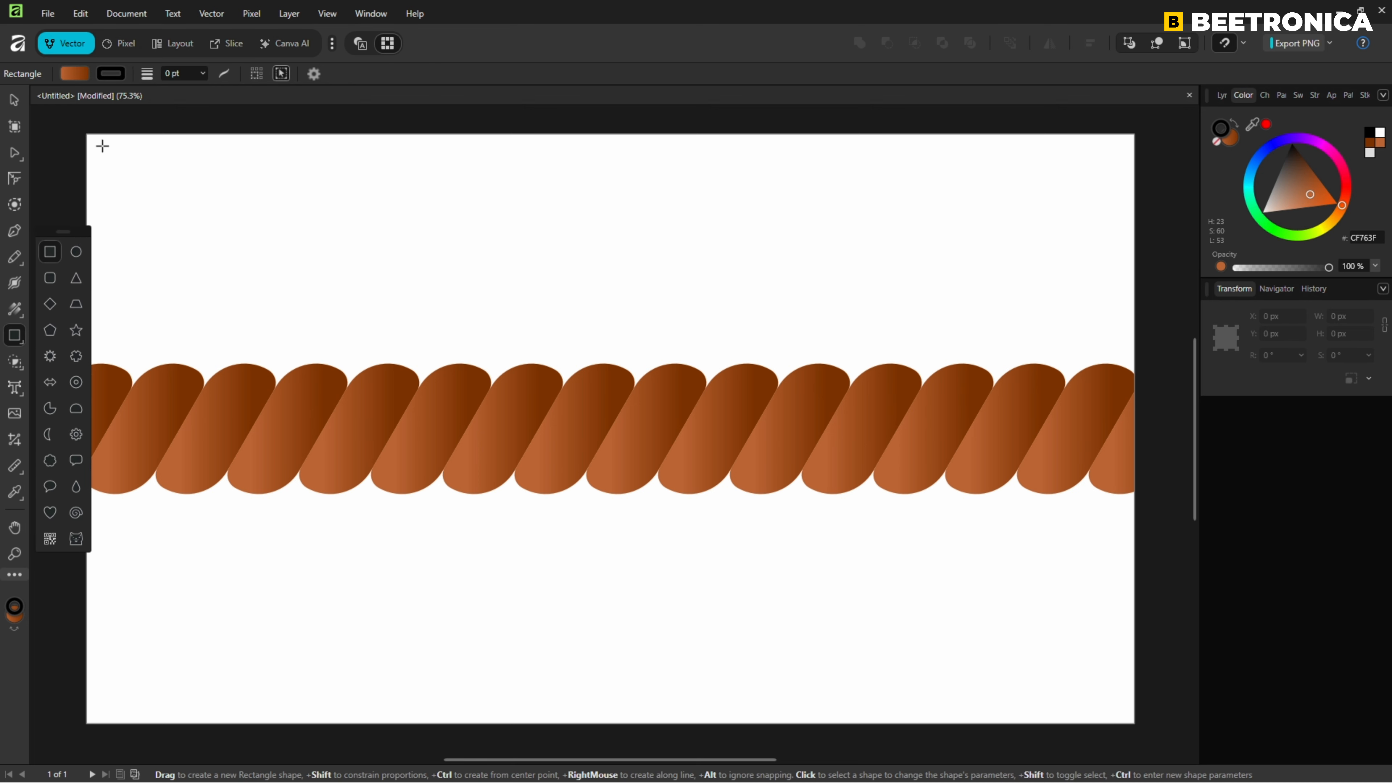
left_click_drag(87, 133, 1132, 725)
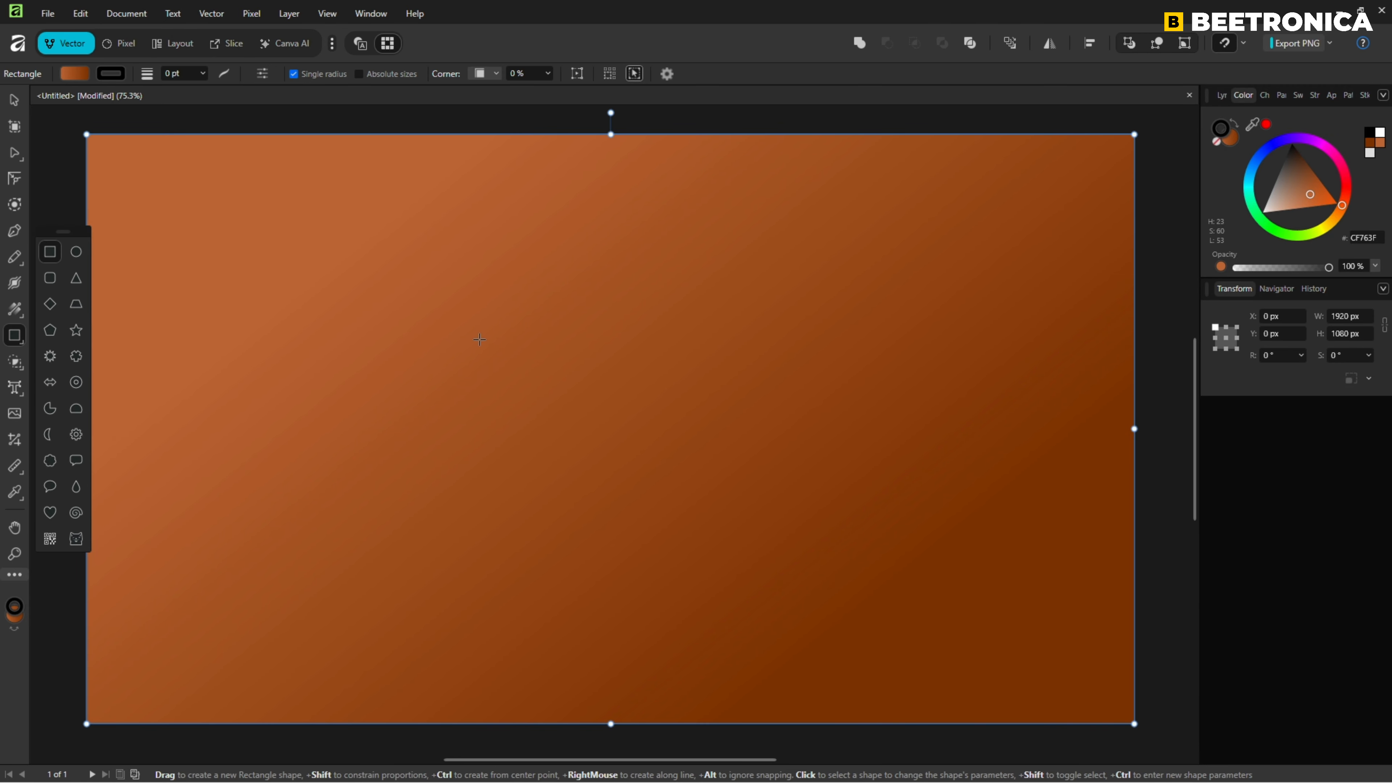
Apply a linear gradient to the rectangle running from its bottom-left to its top-right corner.
left_click(15, 310)
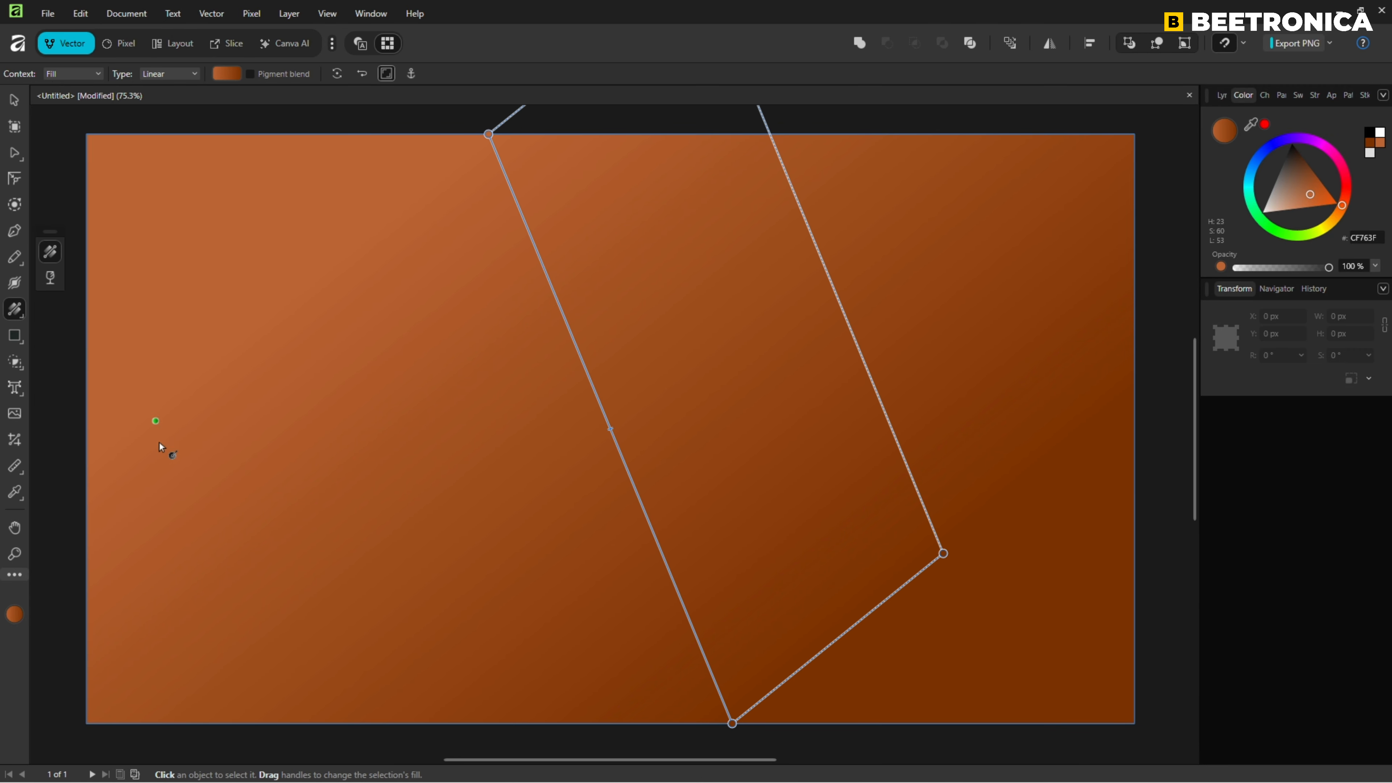
left_click_drag(86, 723, 1146, 145)
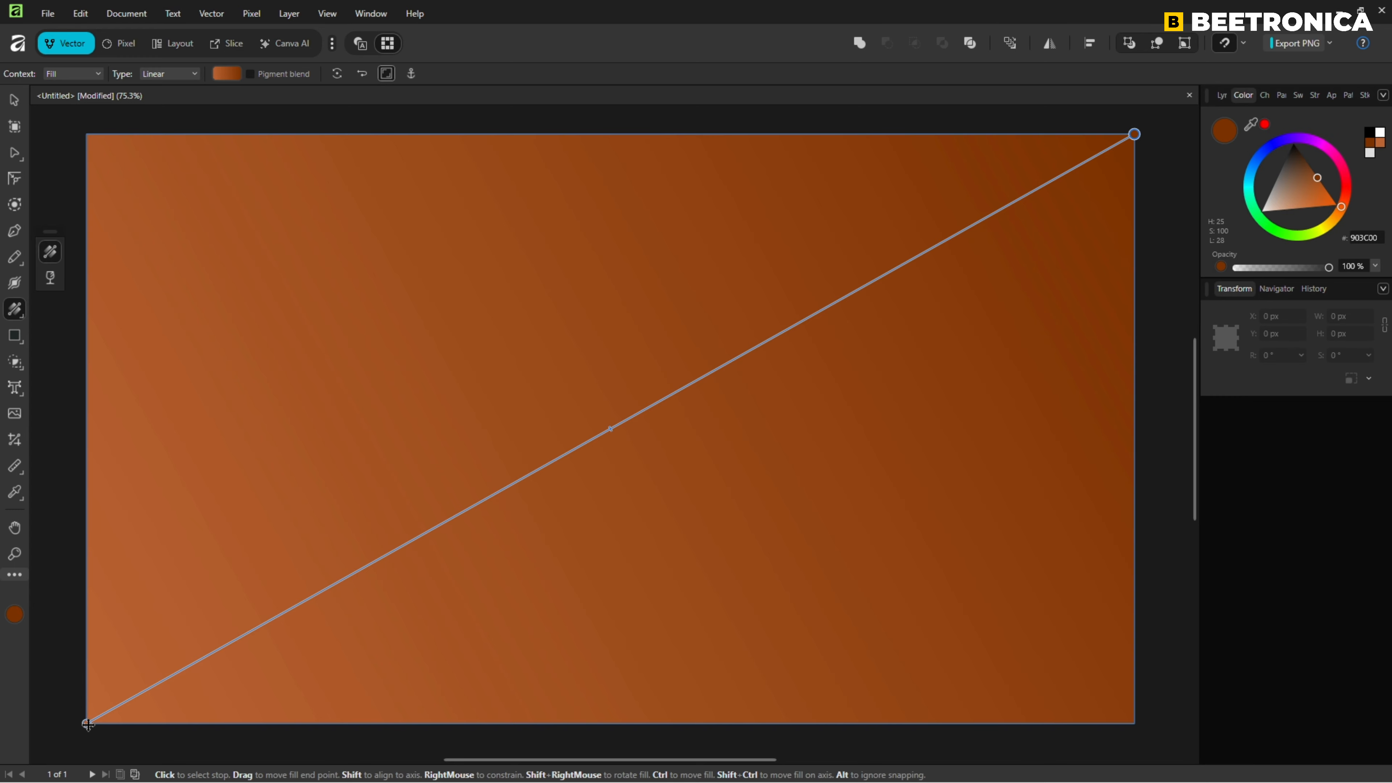
Recolour the background gradient's start stop to light blue 94CEFF and its end stop to a light golden tan.
key("ctrl+d")
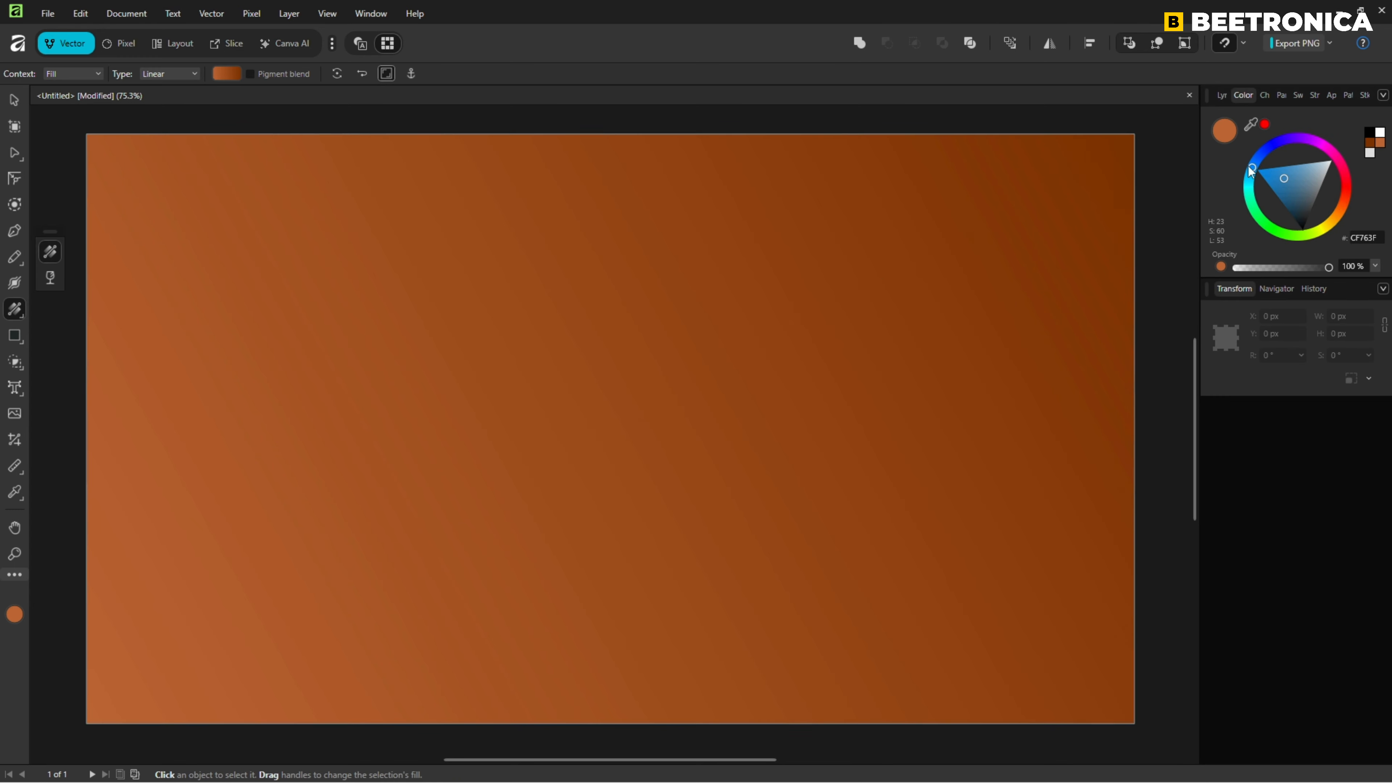
left_click_drag(1250, 168, 1303, 164)
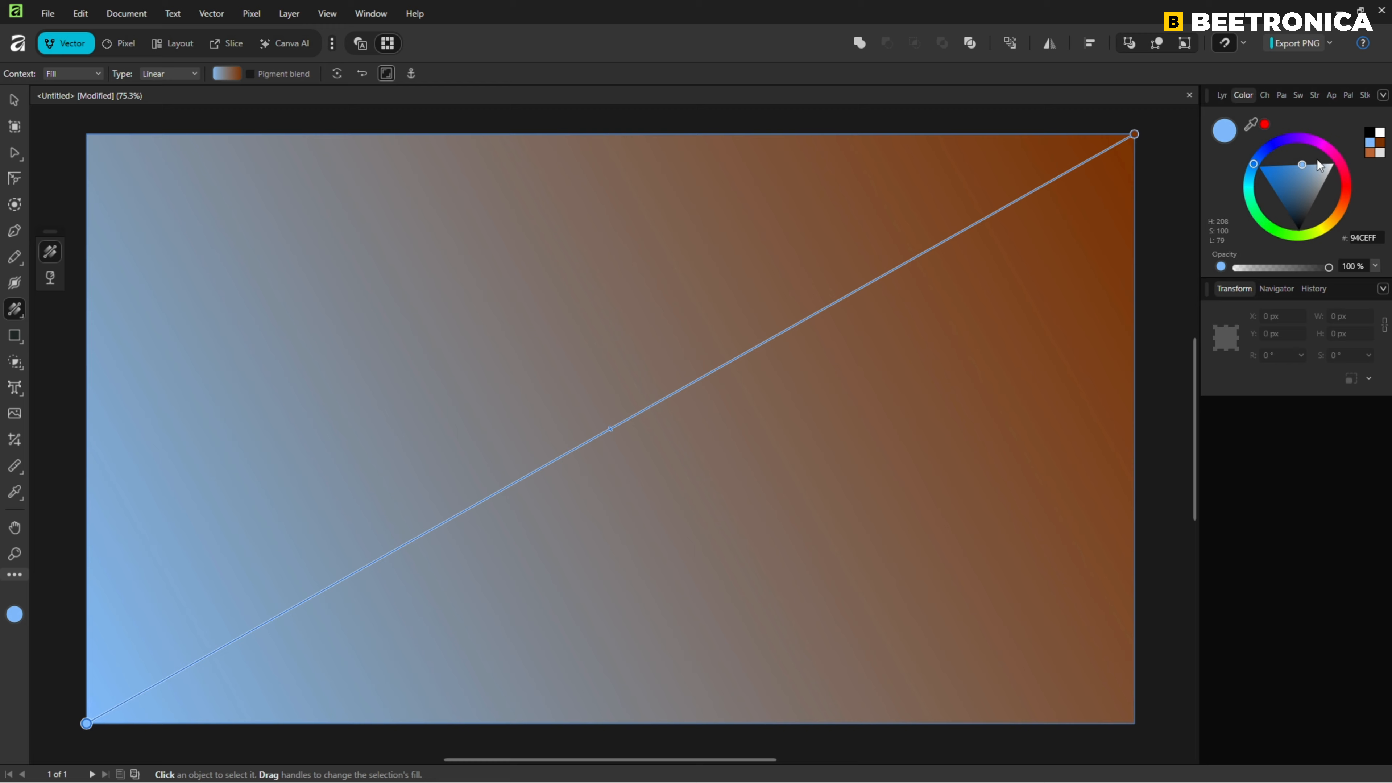
left_click(1134, 133)
mouse_move(1344, 209)
left_mouse_down()
mouse_move(1332, 222)
mouse_move(1286, 186)
mouse_move(1336, 218)
left_mouse_up()
left_click(1318, 186)
Move the background rectangle layer below the rope group.
left_click(1222, 95)
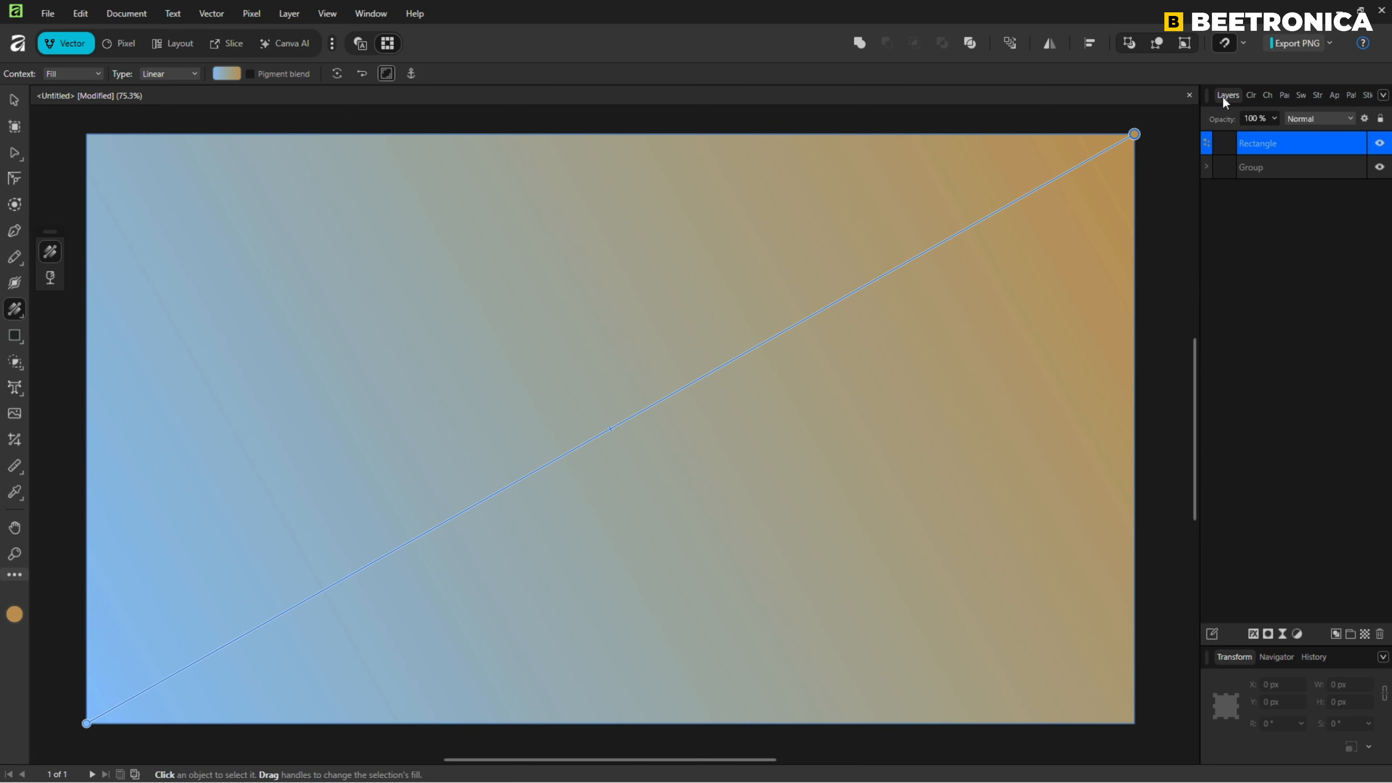
left_click_drag(1296, 148, 1296, 198)
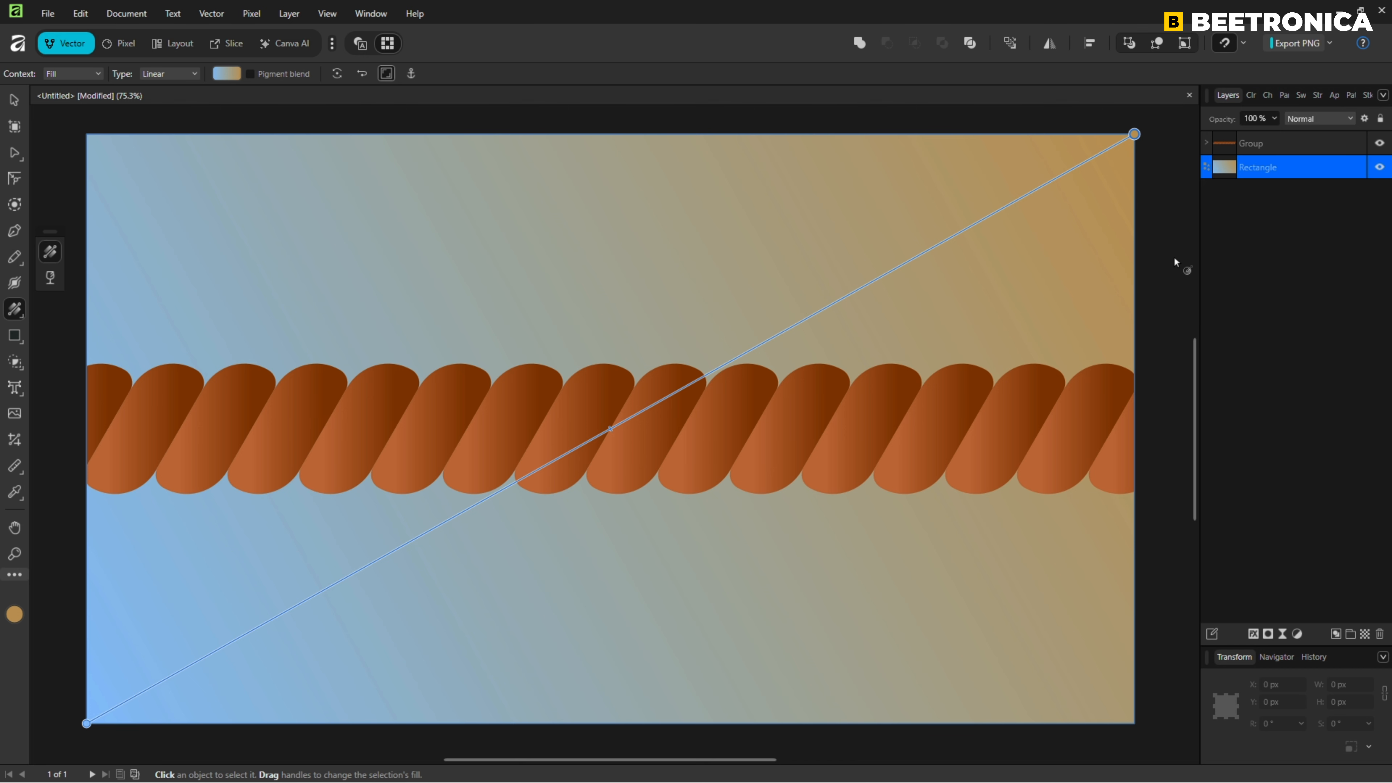
left_click(1164, 267)
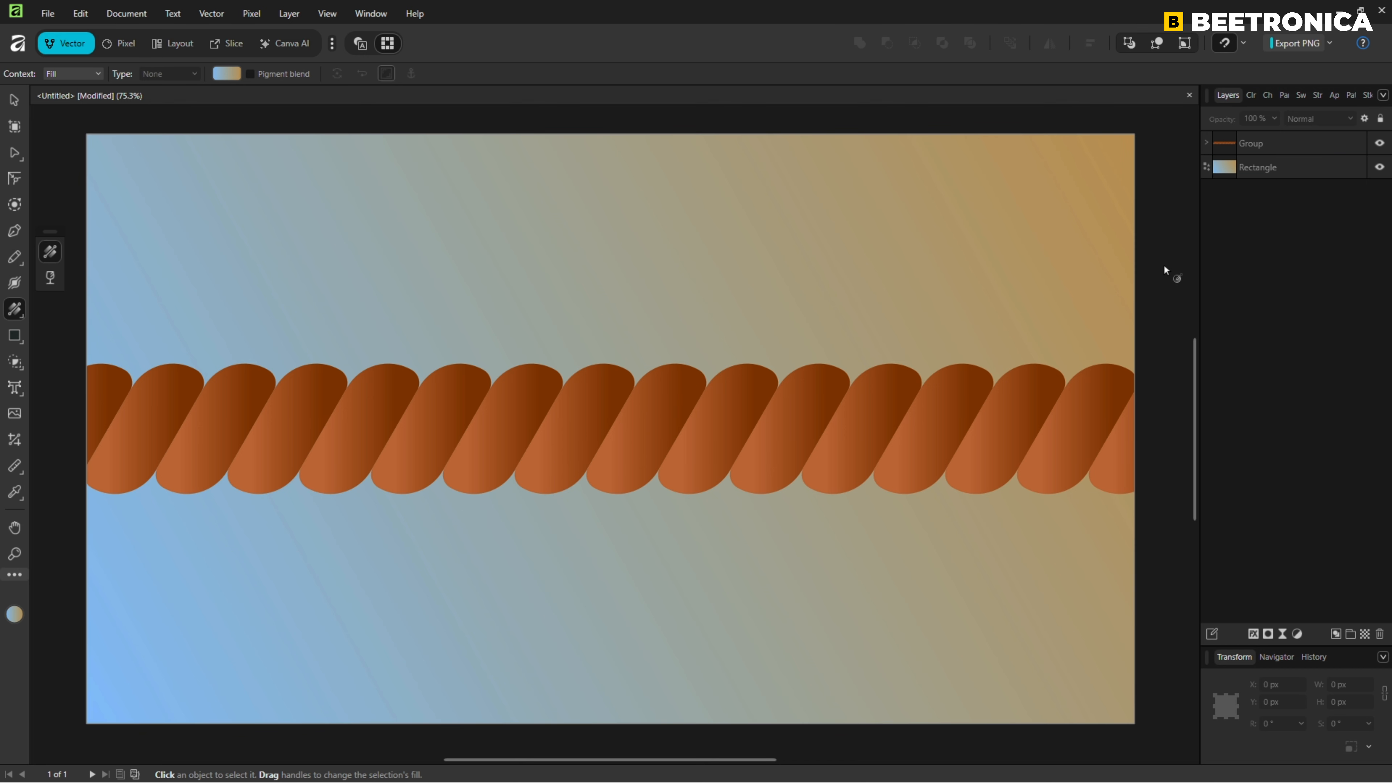
Add an Inner Bevel/Emboss layer effect with a 49.2 px radius to the rope group.
left_click(14, 101)
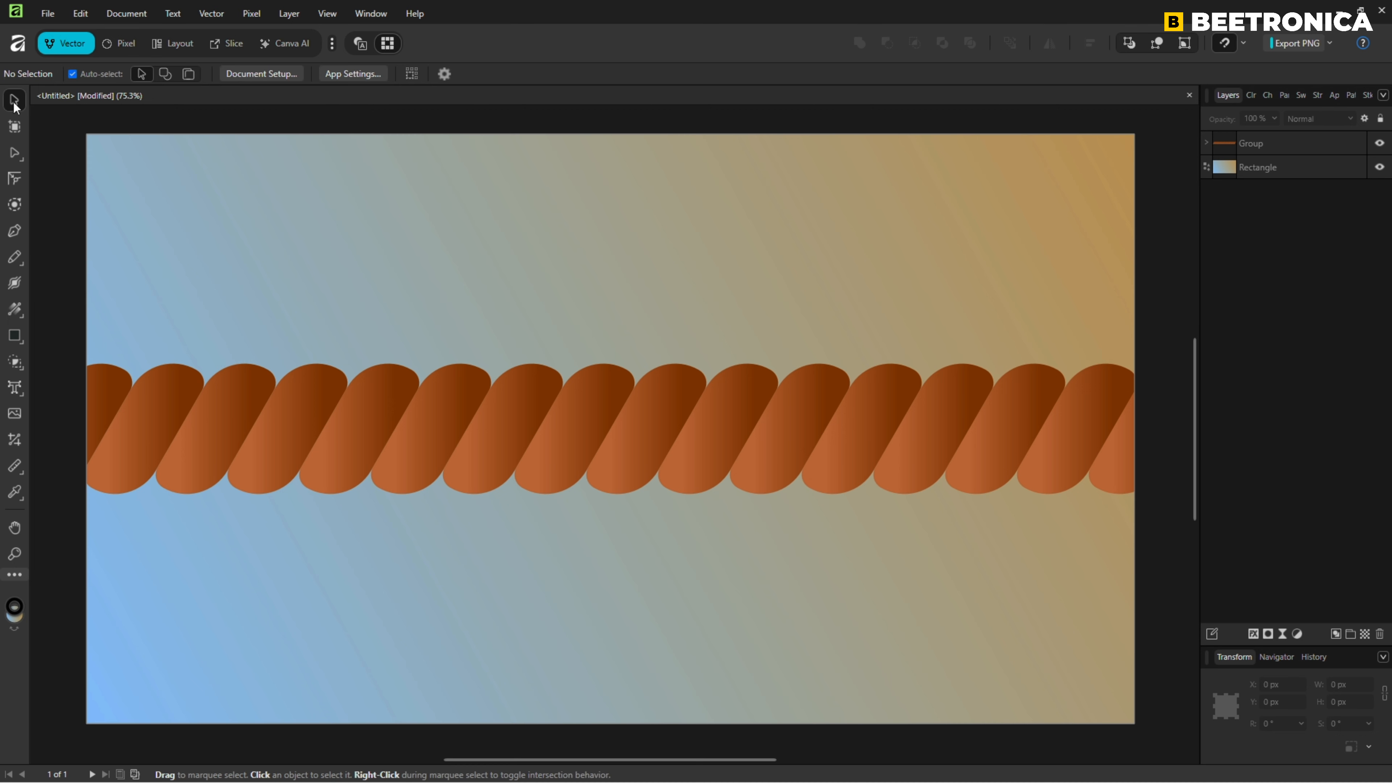
left_click(1267, 144)
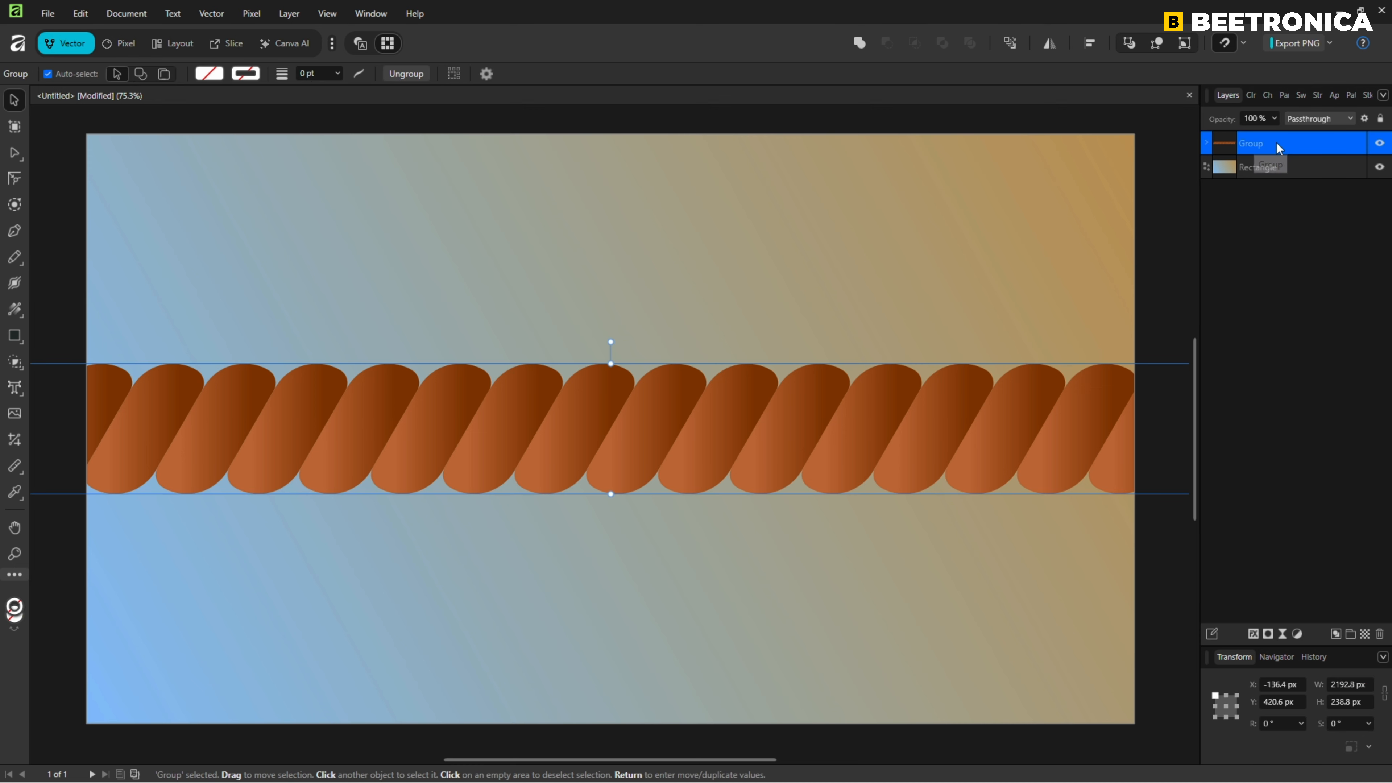
left_click(1252, 633)
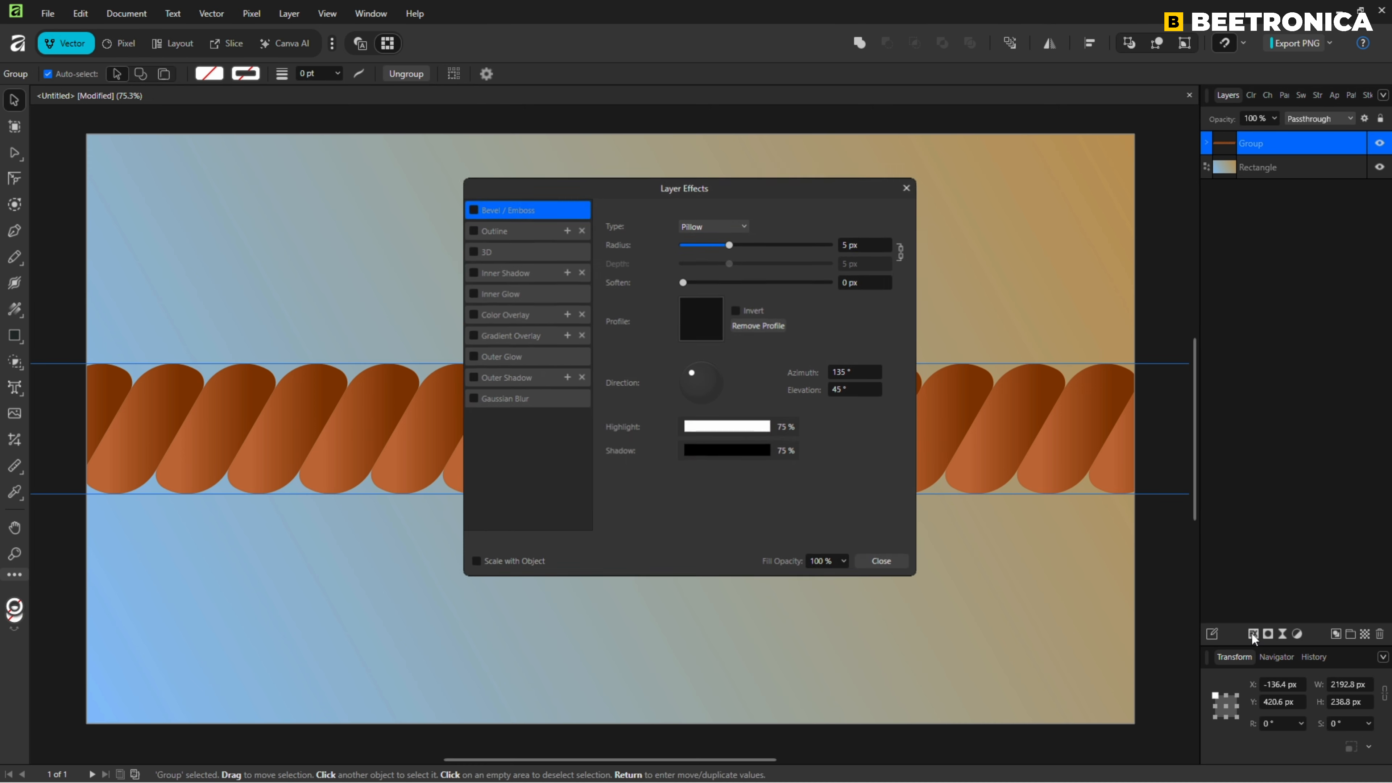
left_click_drag(769, 187, 1170, 230)
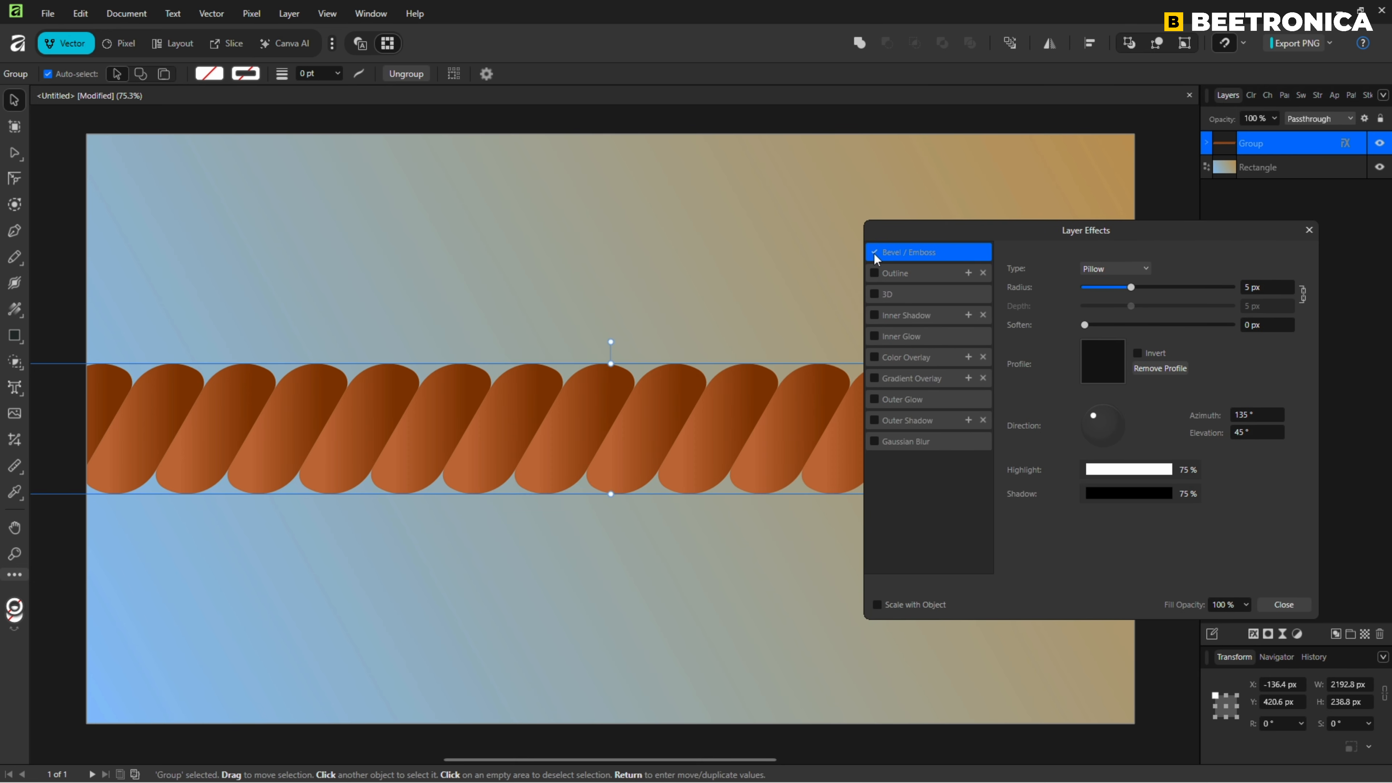
left_click(1112, 267)
left_click(1106, 282)
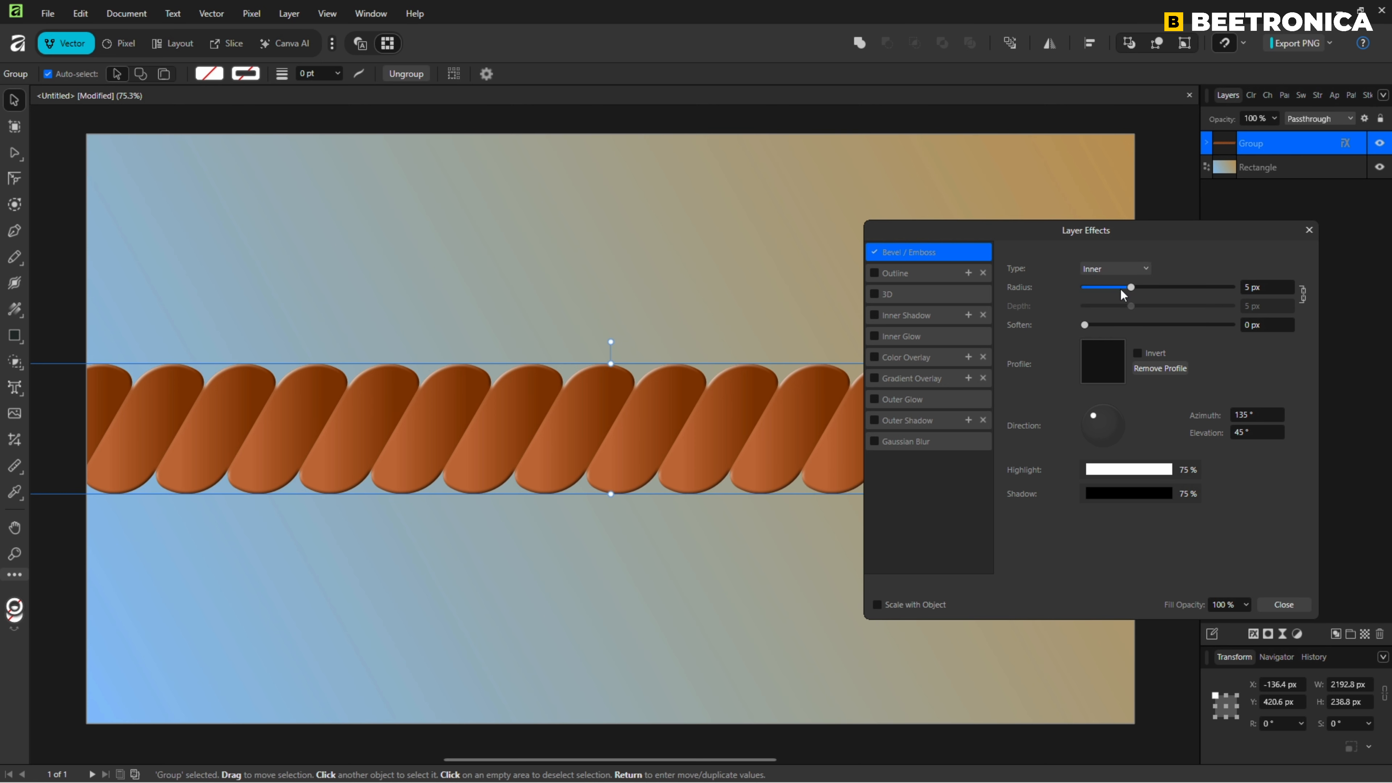
left_click_drag(1131, 289, 1214, 290)
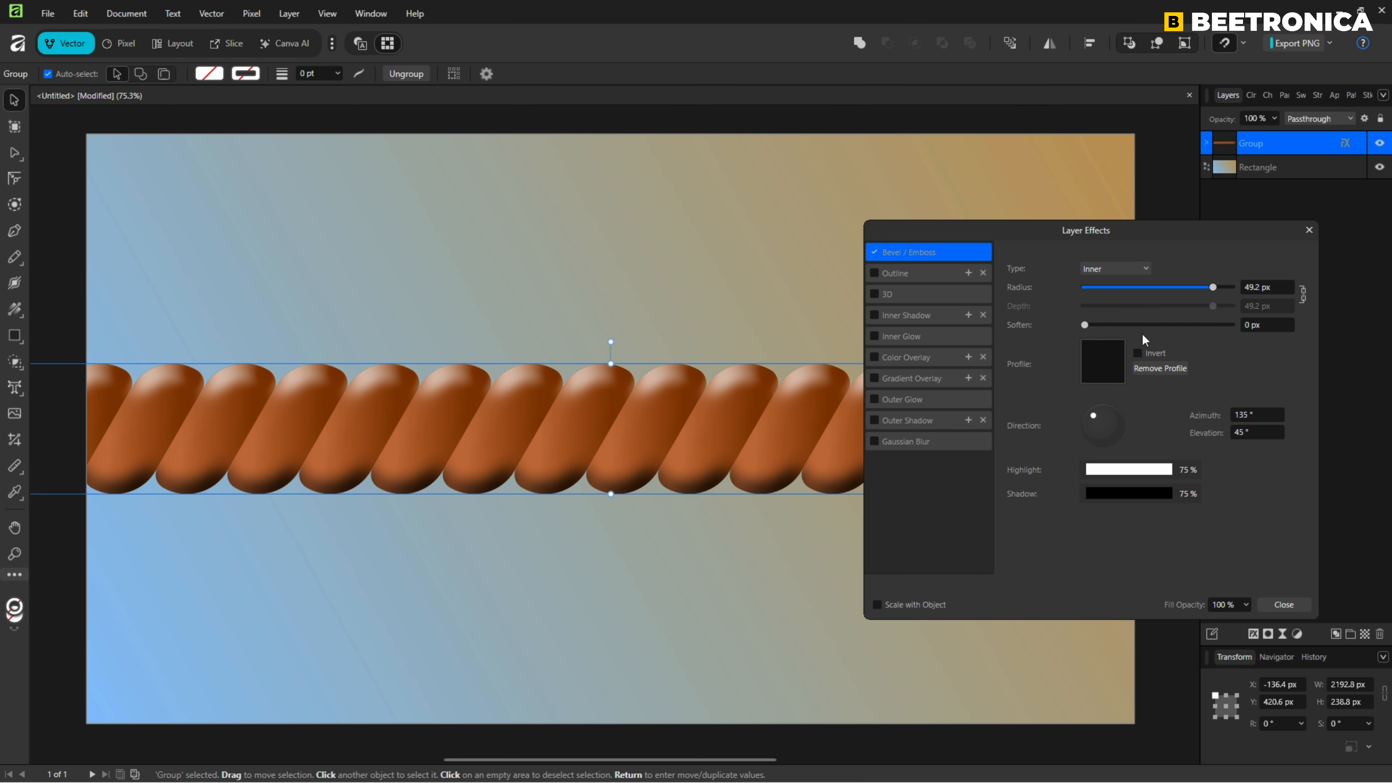
Set the bevel's Soften to 14.2 px and change its highlight colour to a light peach.
left_click_drag(1091, 326, 1190, 324)
left_click(1140, 471)
left_click(1015, 512)
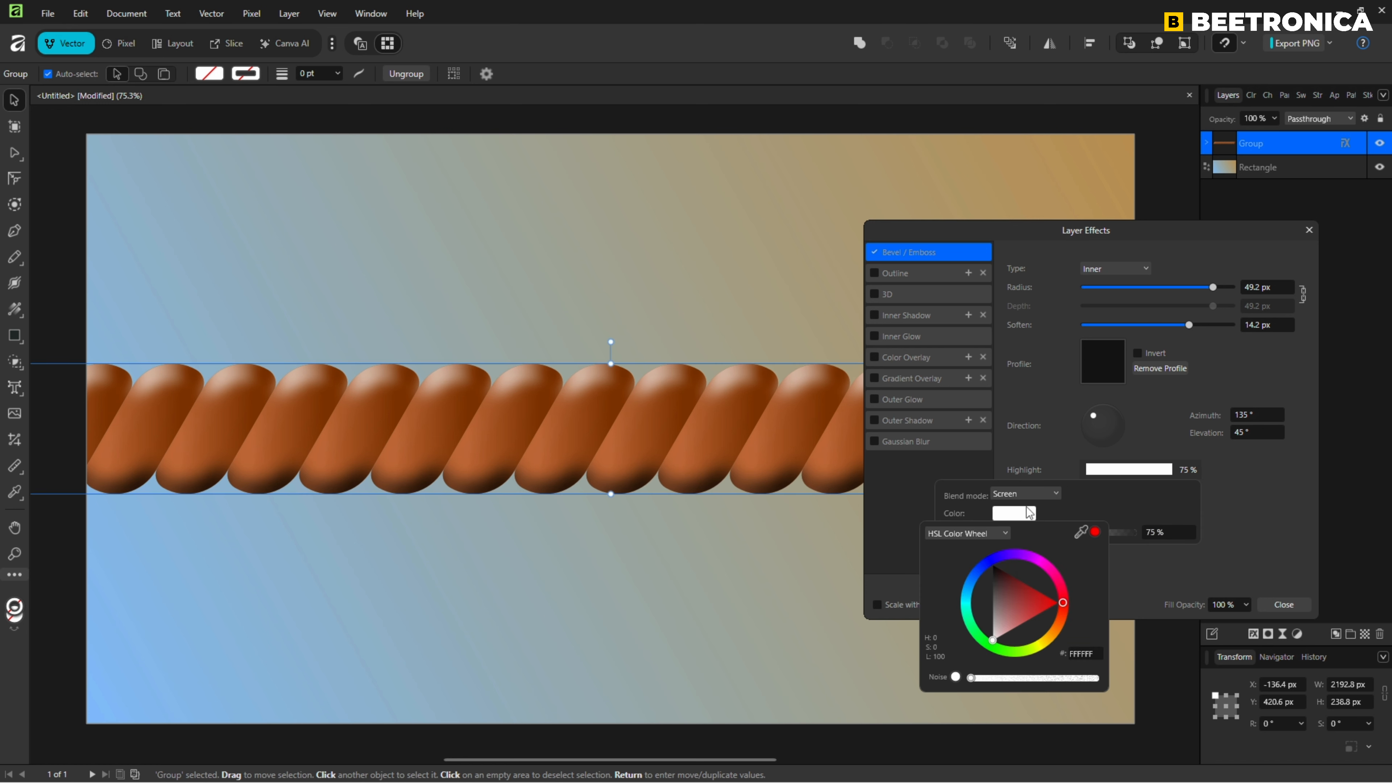
left_click(1057, 632)
left_click_drag(1057, 626, 992, 631)
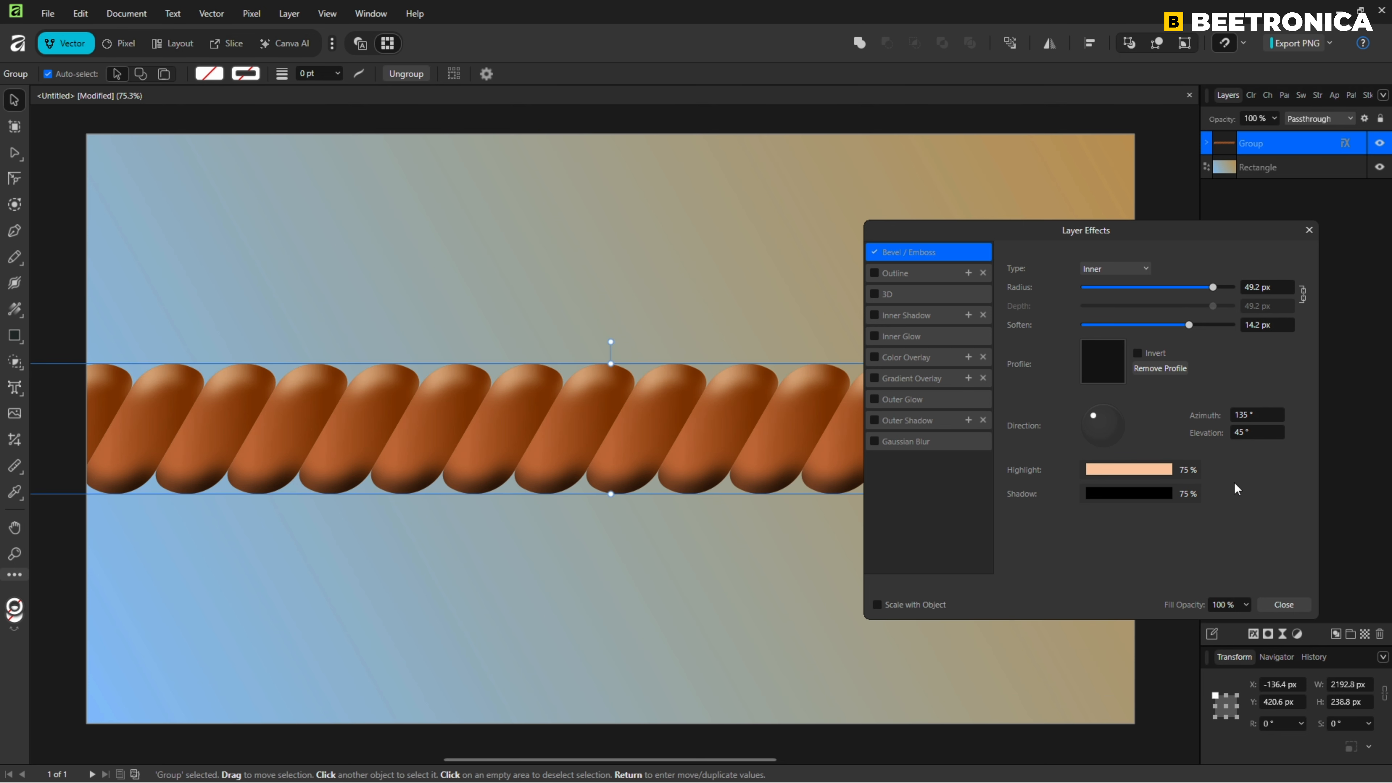
Change the bevel's shadow colour to dark brown 562C00.
left_click(1142, 494)
left_click(1014, 537)
left_click(1055, 651)
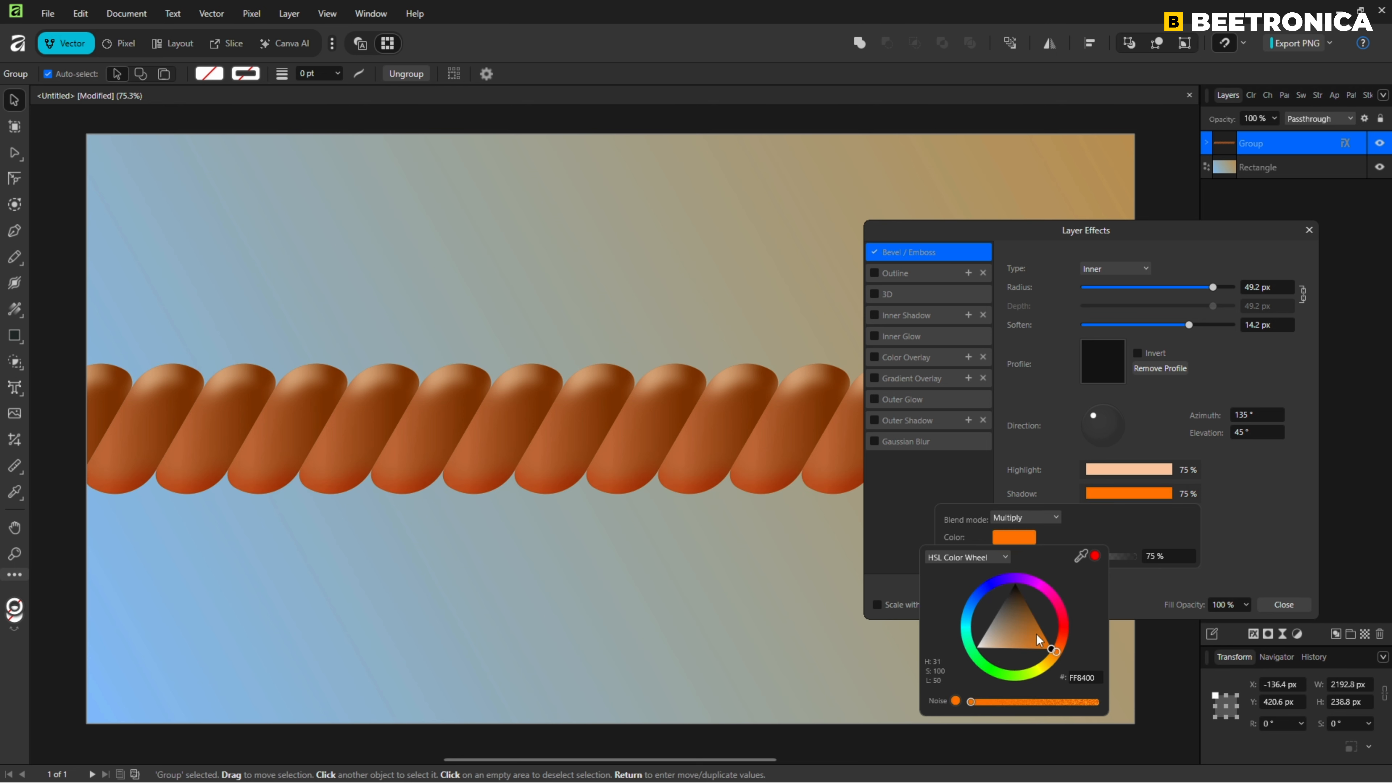
left_click_drag(1036, 634, 1035, 594)
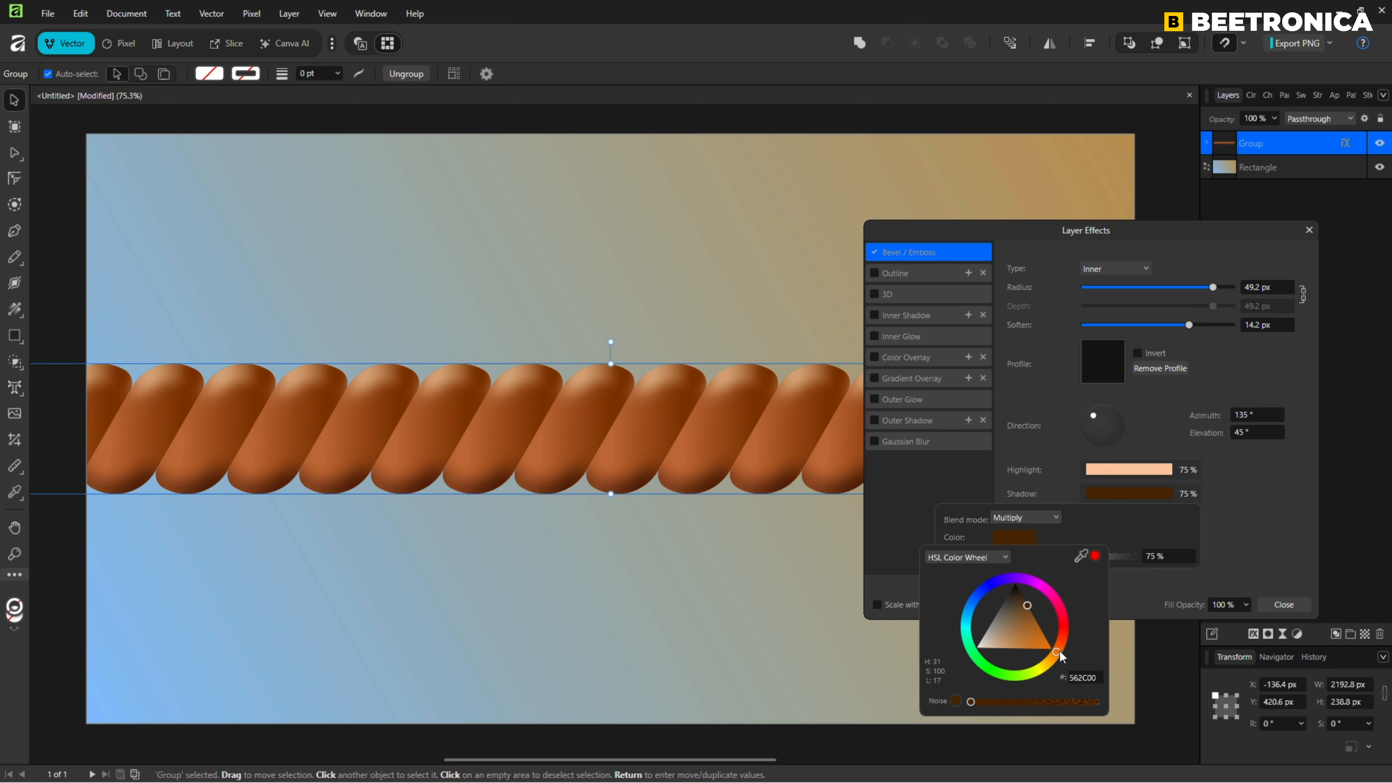
left_click_drag(1059, 651, 1060, 647)
left_click(1240, 526)
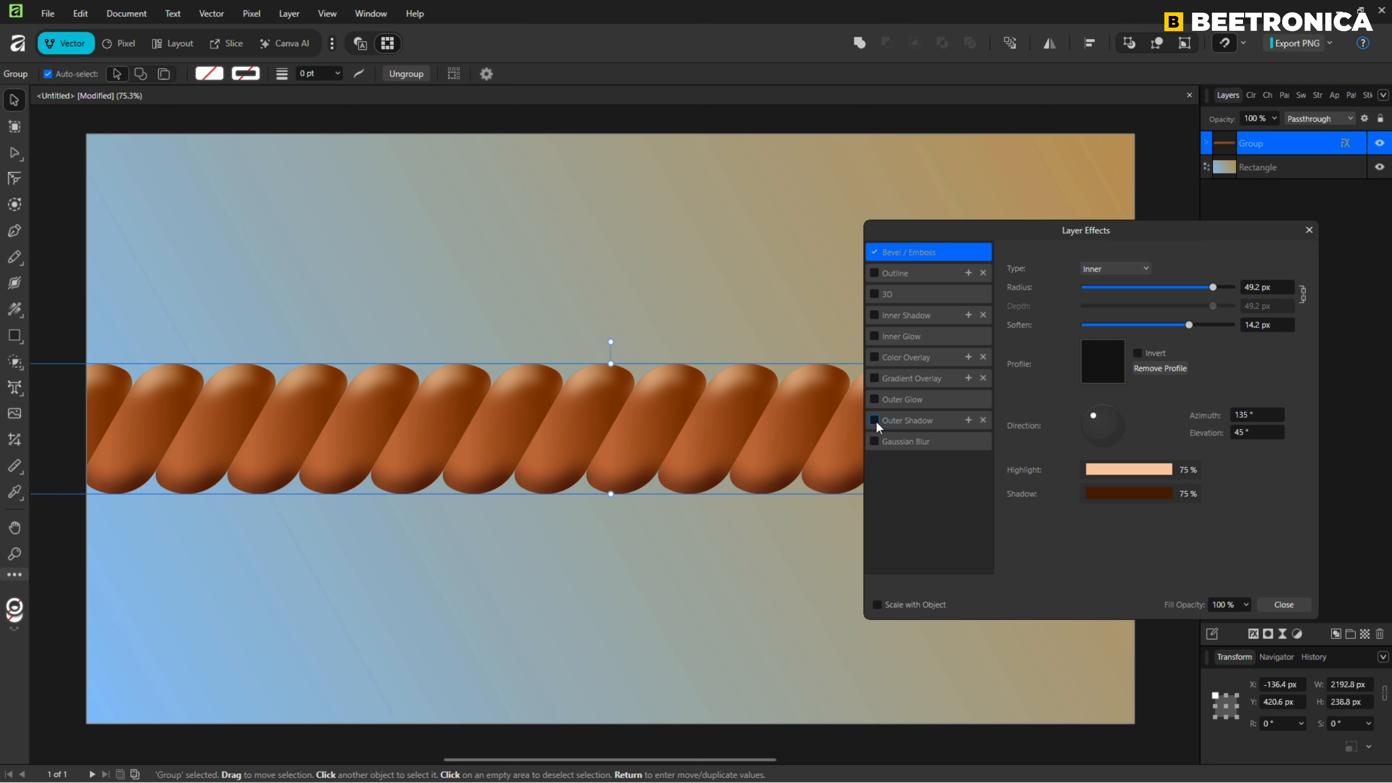
Add an Outer Shadow effect with 45.7 px radius, 42.2 px offset, 29% intensity and 42% opacity, then close the dialog.
left_click(898, 422)
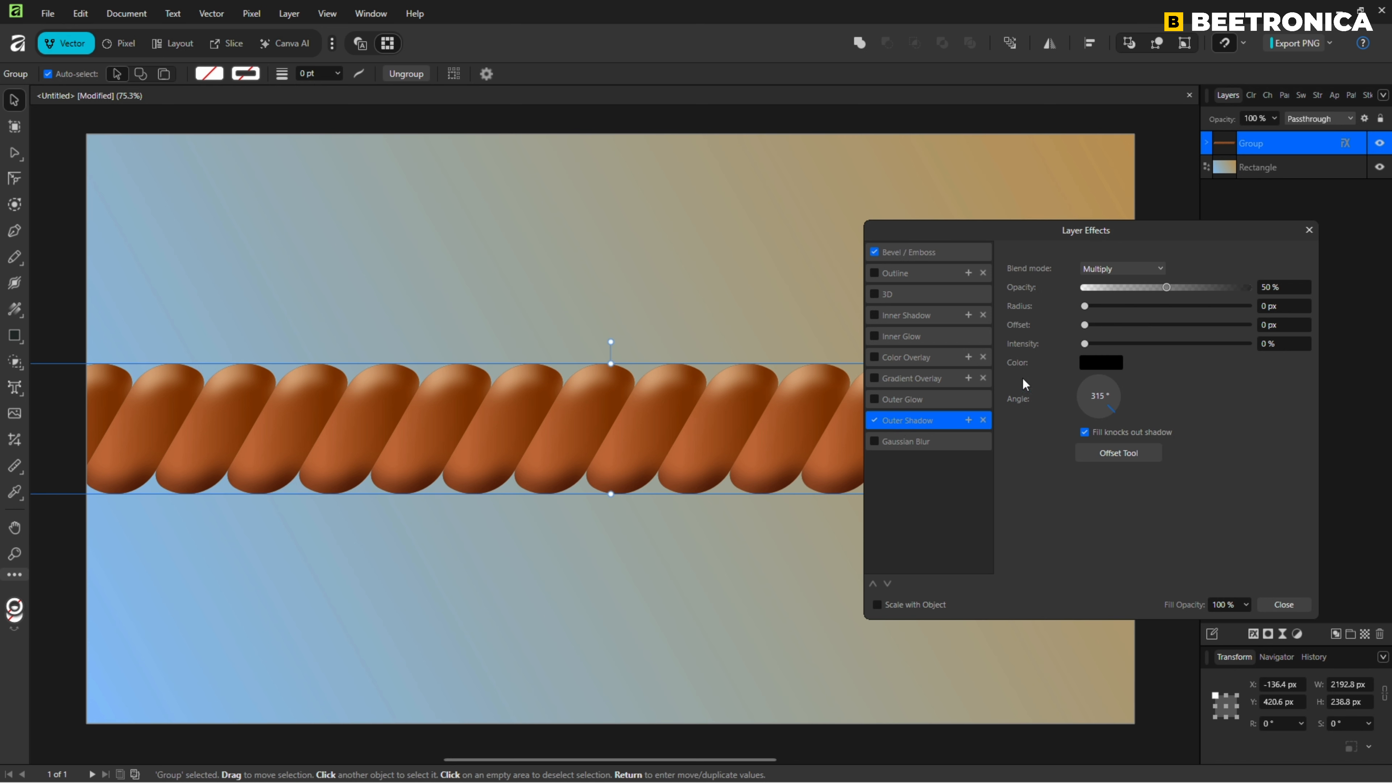
left_click_drag(1084, 305, 1221, 313)
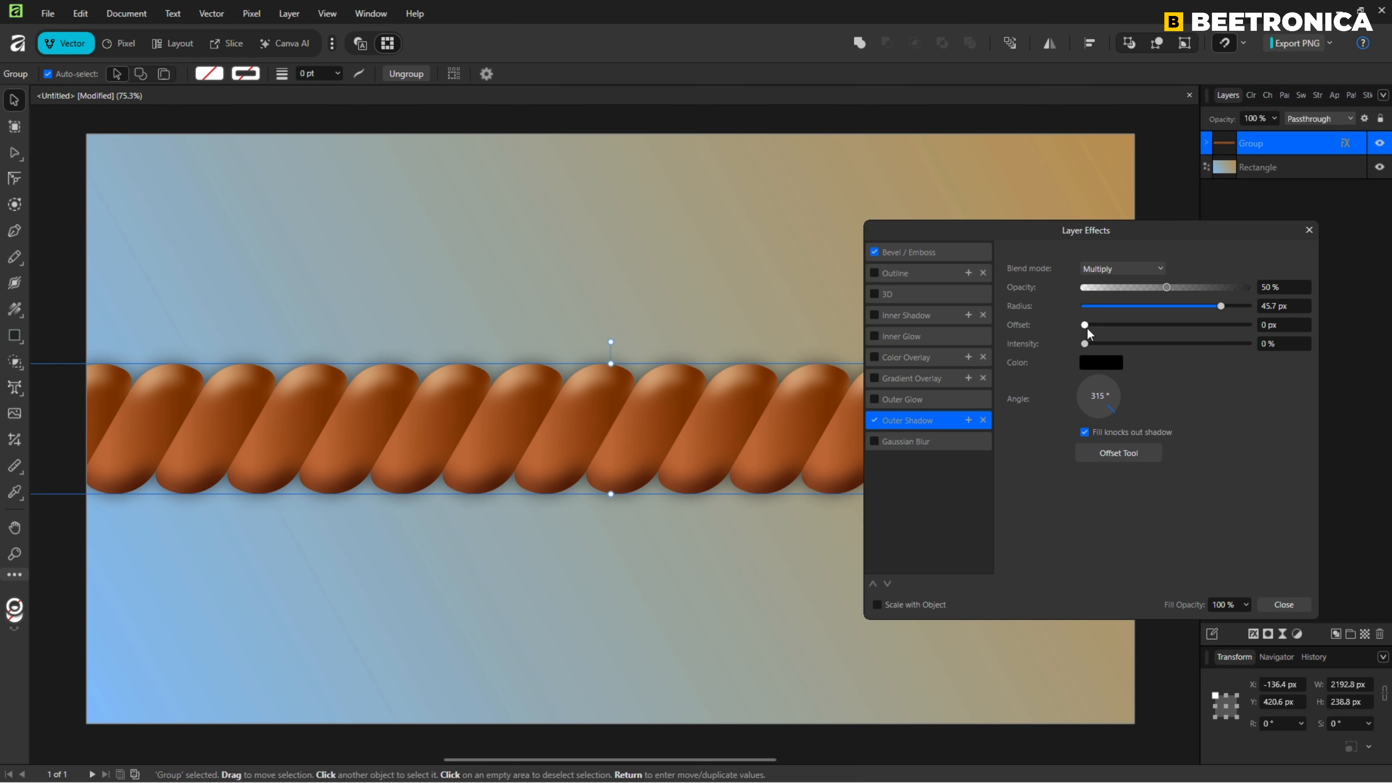
left_click_drag(1085, 326, 1222, 326)
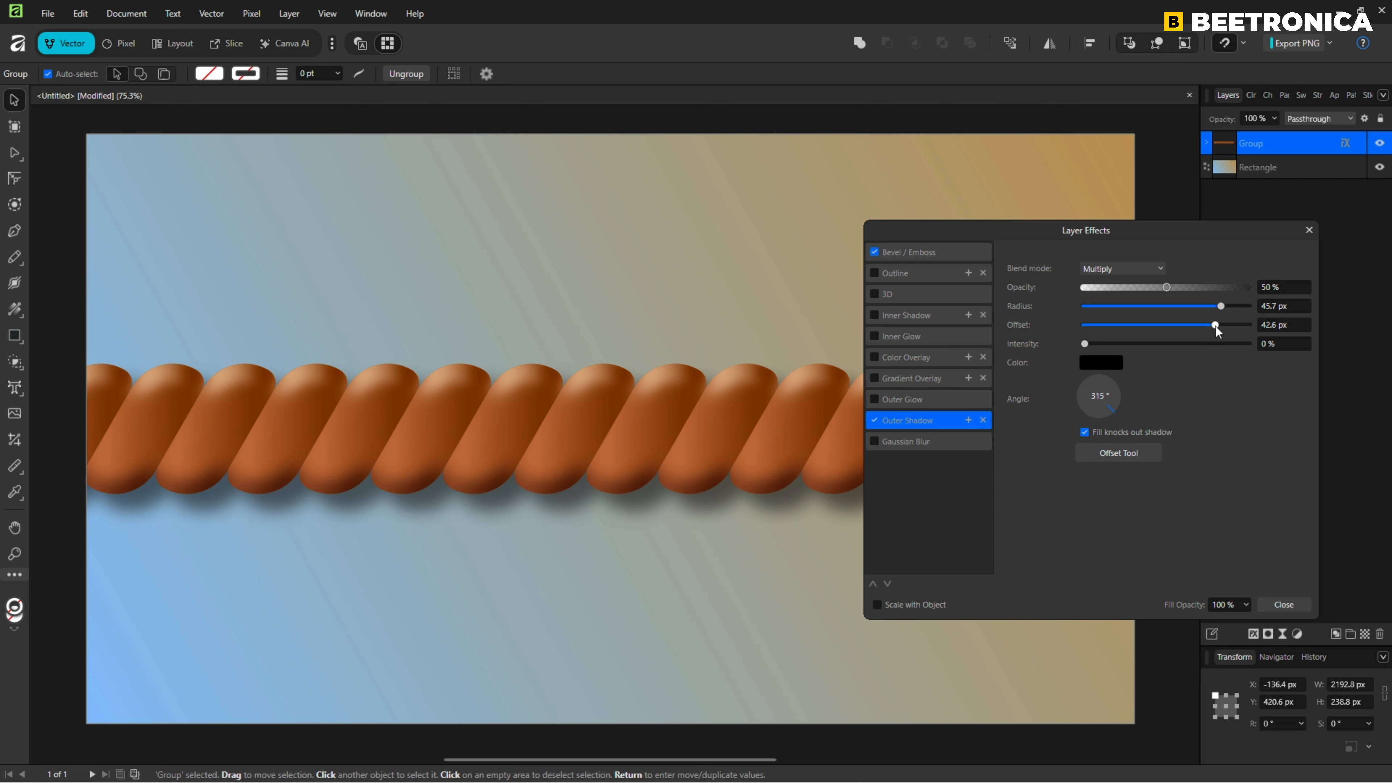
left_click_drag(1085, 344, 1130, 344)
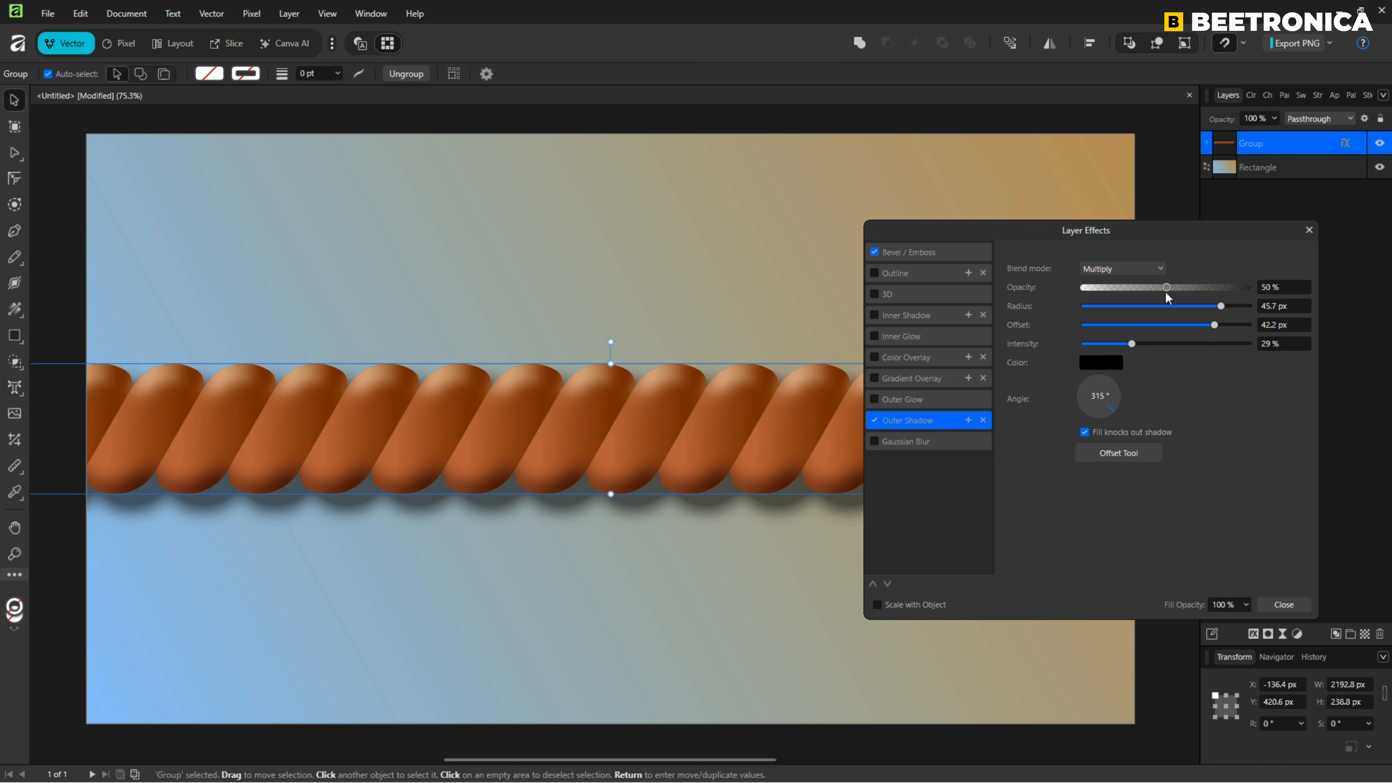
mouse_move(1167, 288)
left_mouse_down()
mouse_move(1142, 288)
mouse_move(1153, 288)
left_mouse_up()
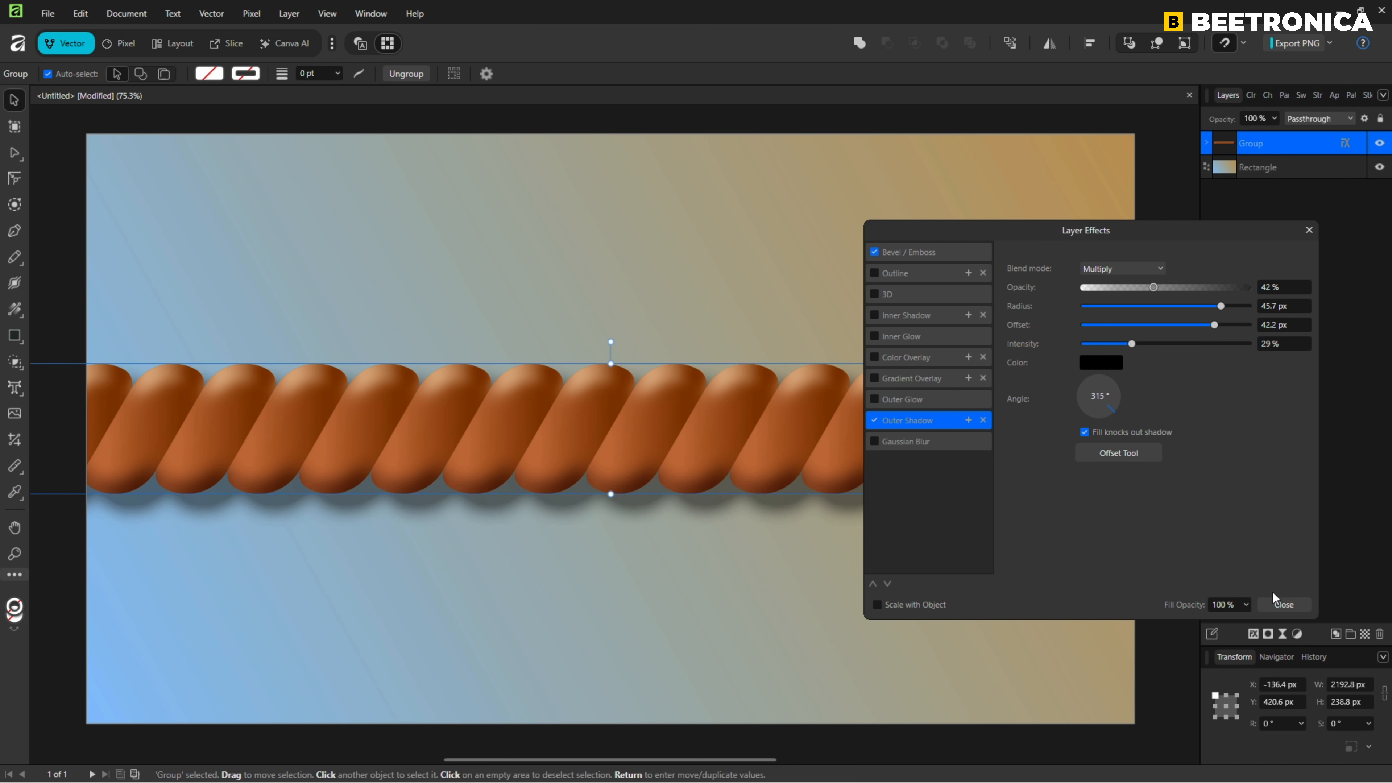
left_click(1283, 605)
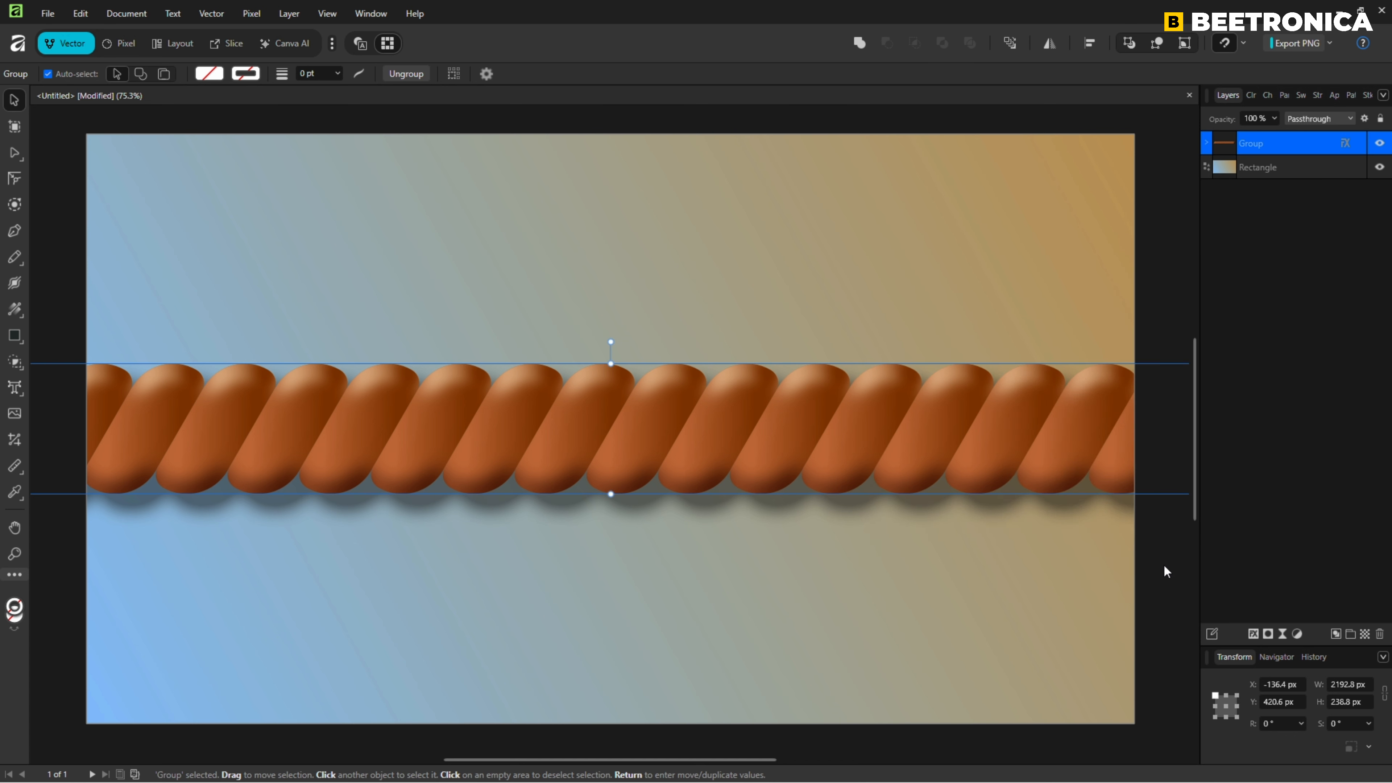
left_click(1164, 563)
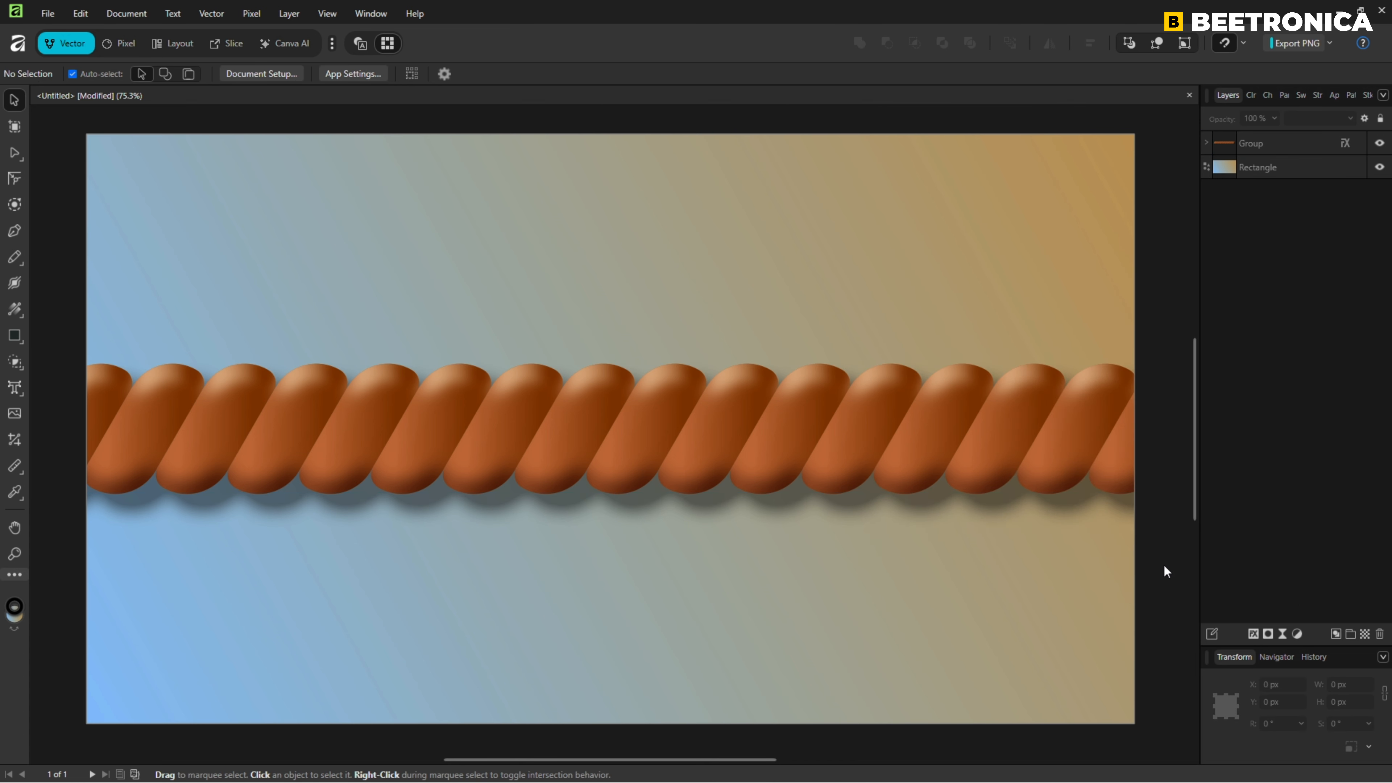